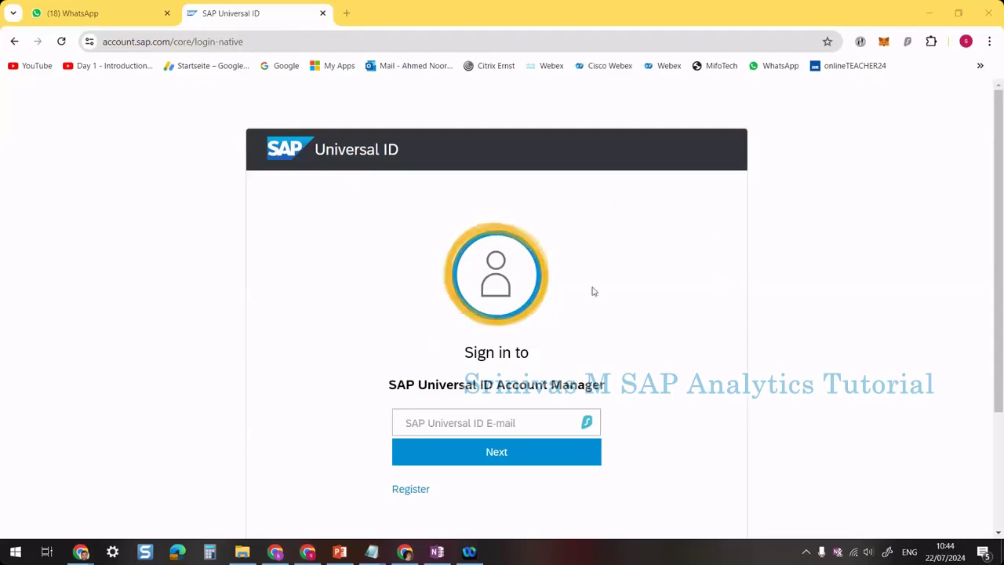
Step: Fill in the e-mail from saved suggestions, continue, and choose Registration for a new Universal ID
scroll(758, 217, down, 2)
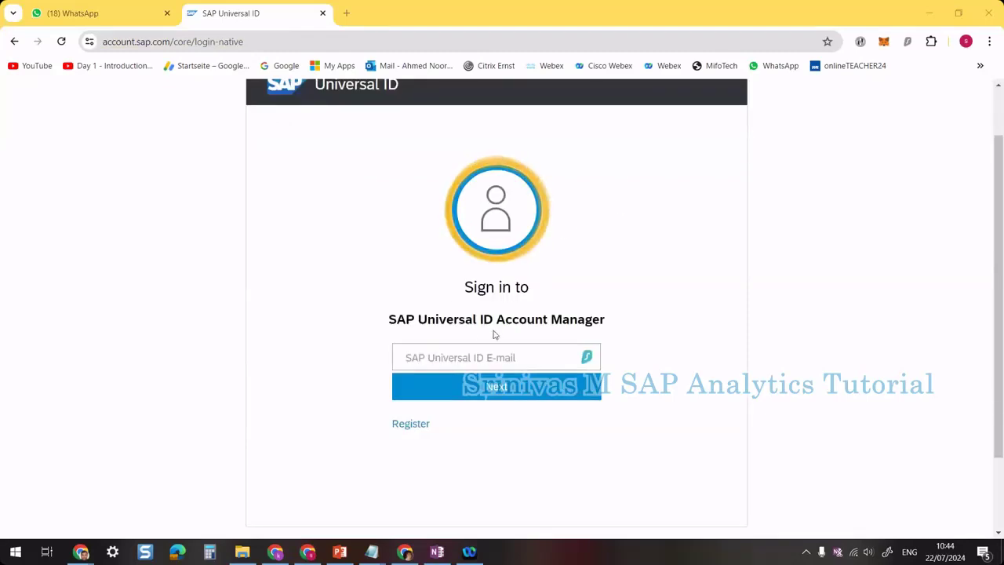
scroll(609, 260, up, 1)
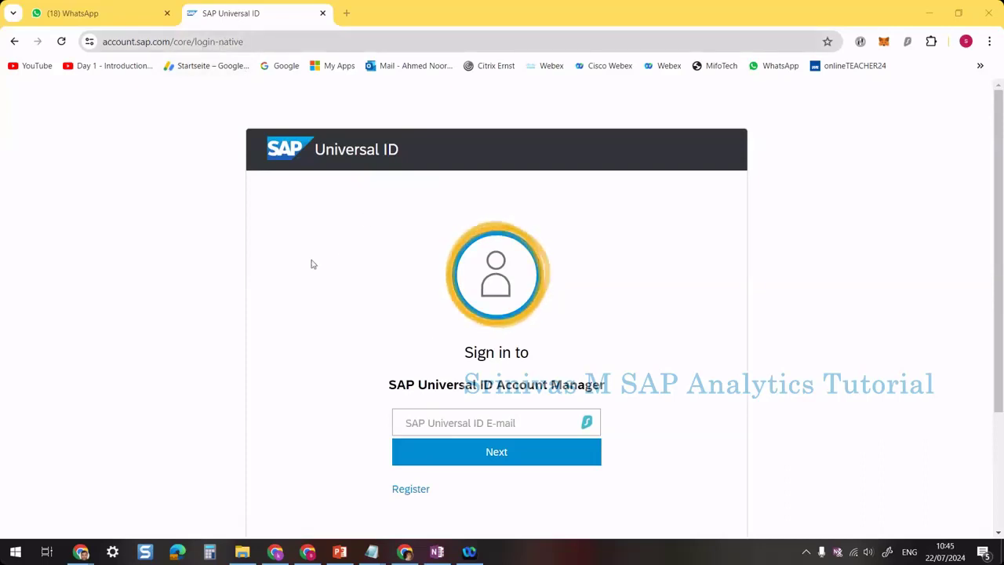
click(439, 422)
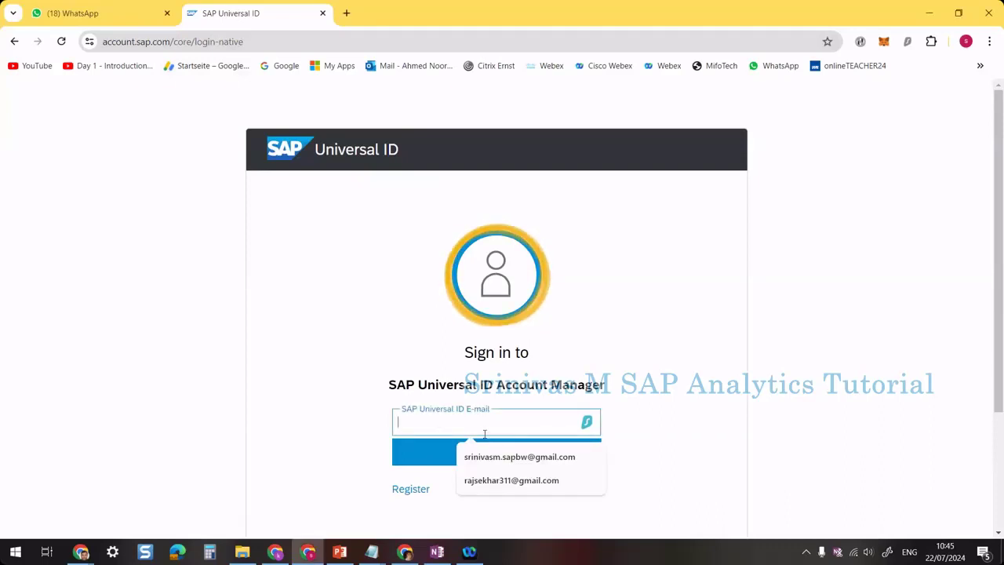
click(519, 457)
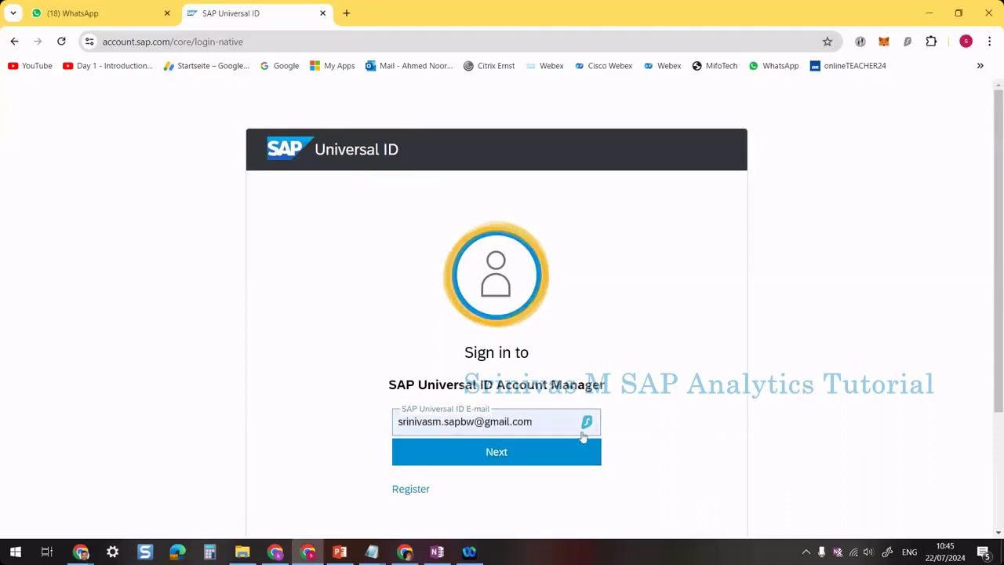
click(497, 458)
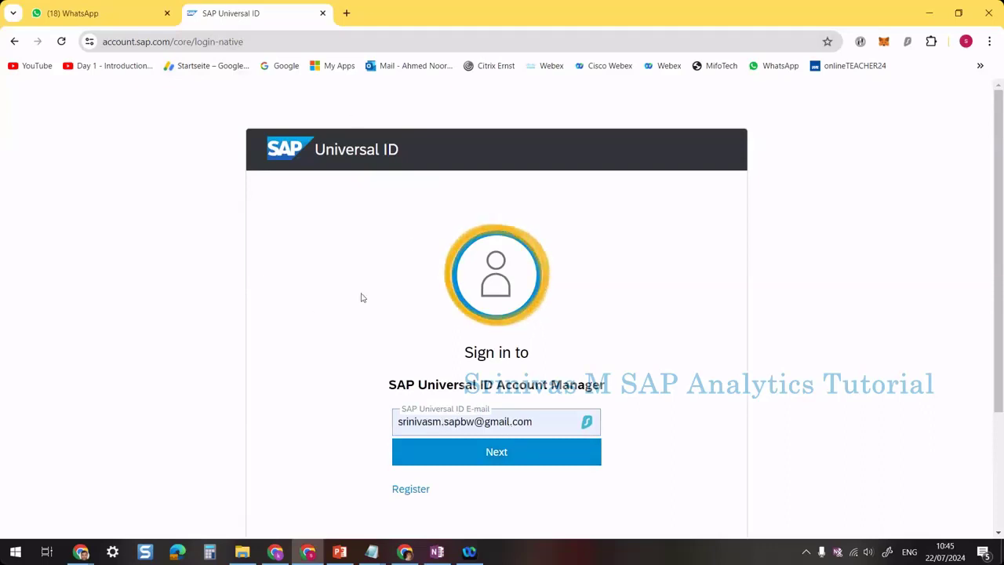
scroll(379, 298, down, 1)
scroll(379, 298, down, 1)
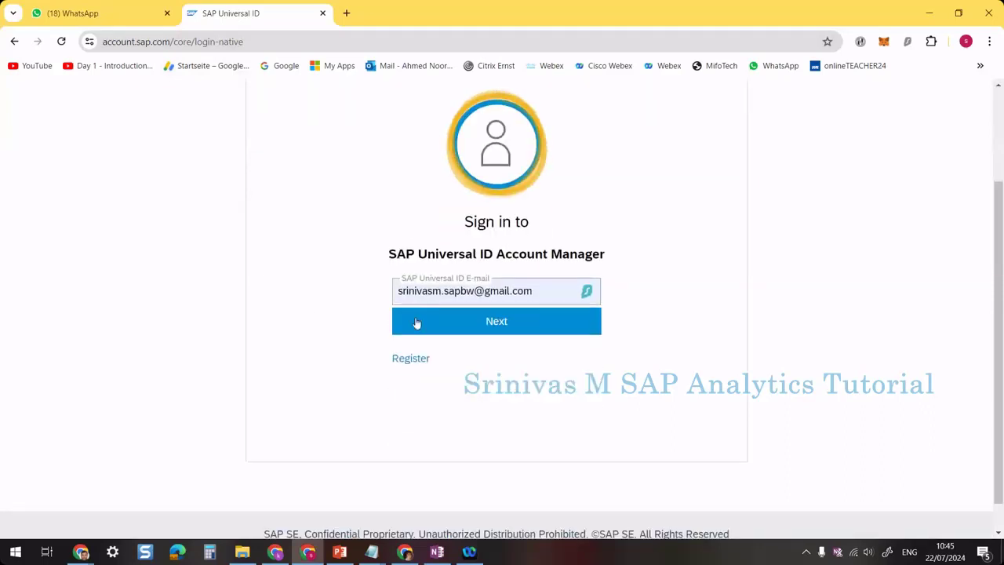
click(472, 322)
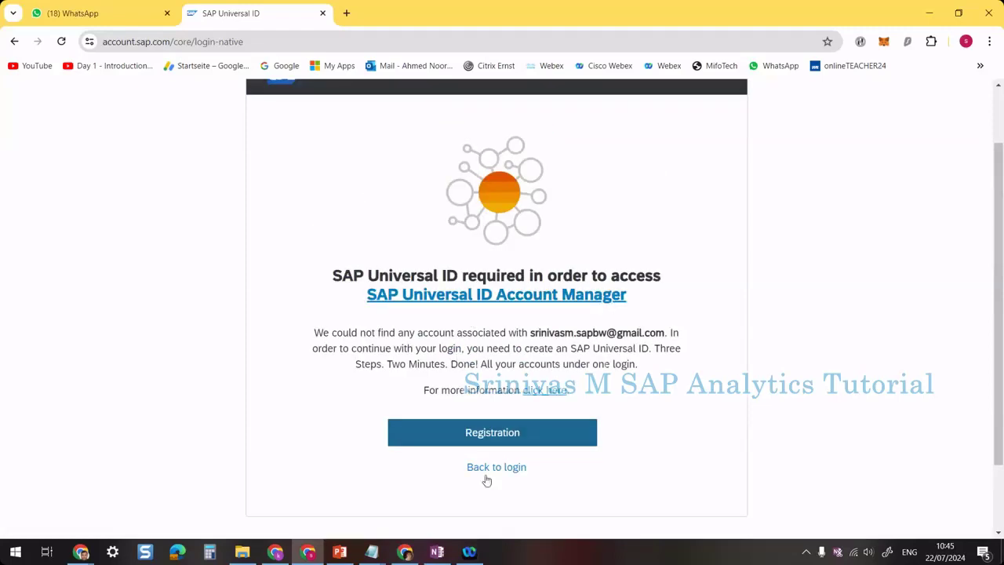
click(494, 432)
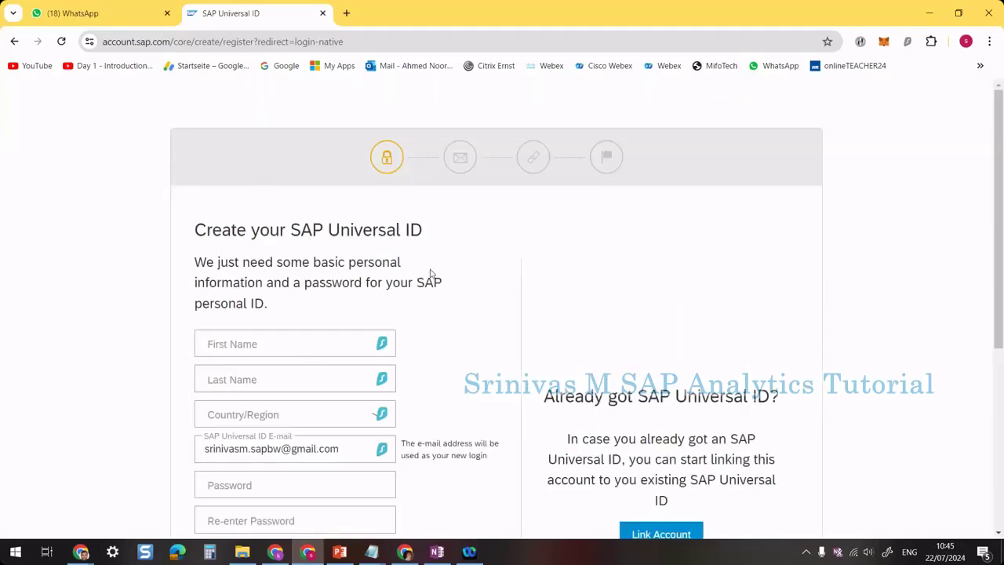
Step: Enter the user's first and last name and set Country/Region to India
click(253, 344)
key(Tab)
key(Tab)
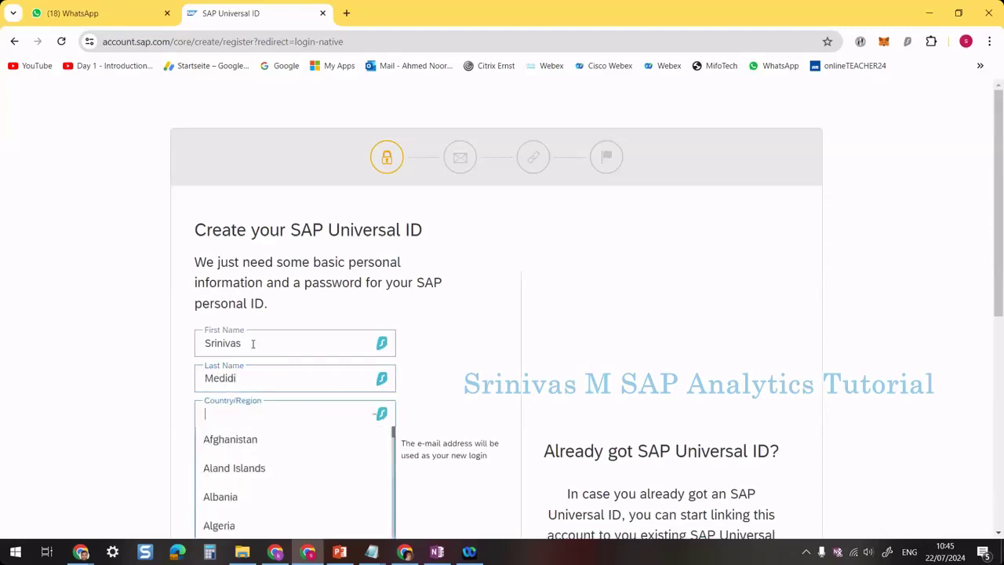
text(India)
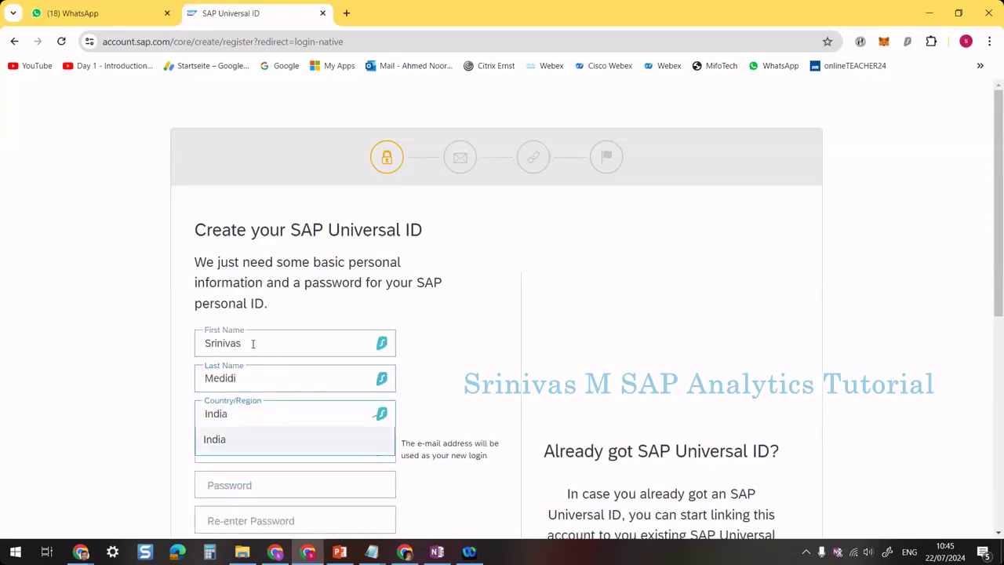
key(Tab)
scroll(426, 358, down, 3)
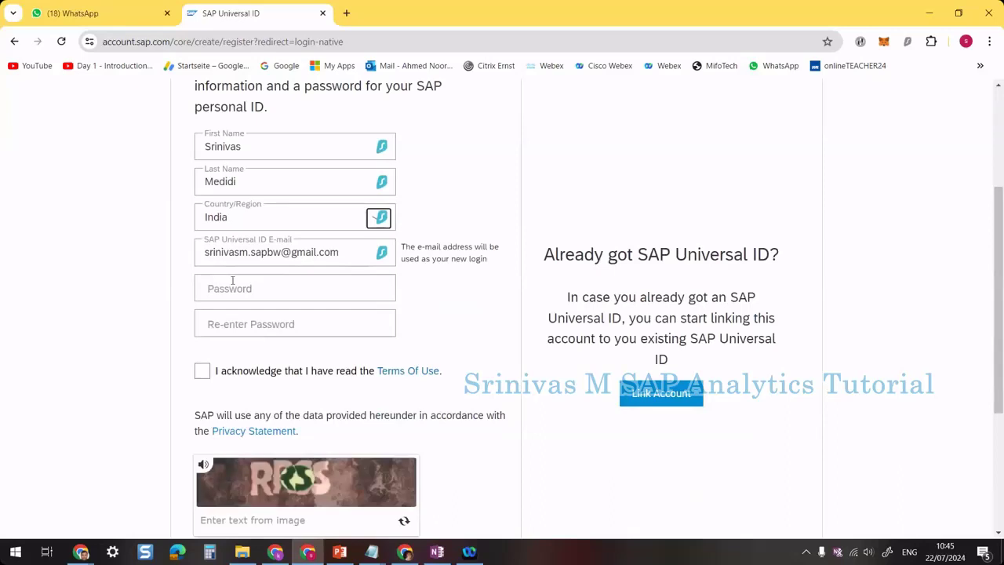
Step: Enter the account password, accept the Terms Of Use, type the captcha text, and submit
click(229, 287)
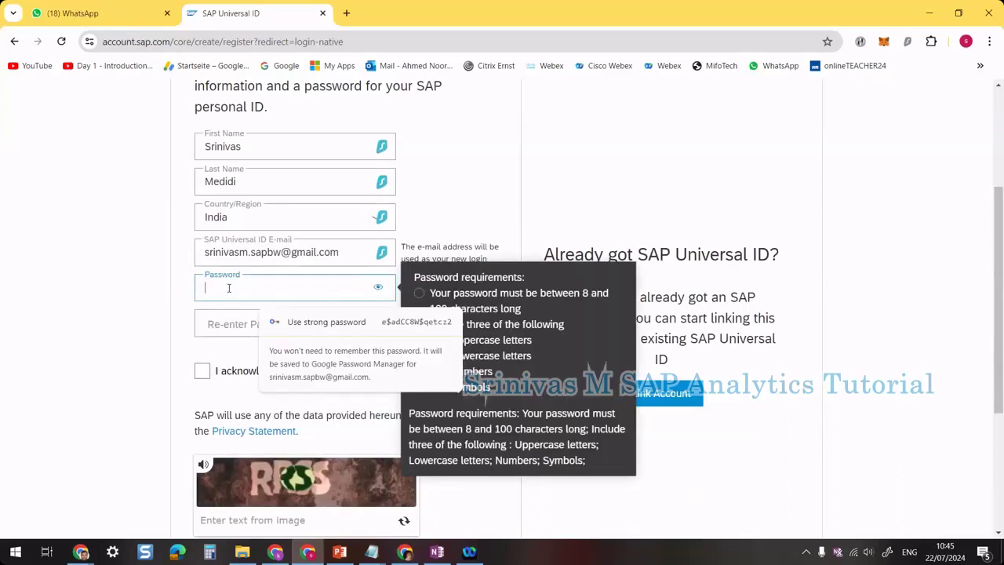
text(••••••••••••)
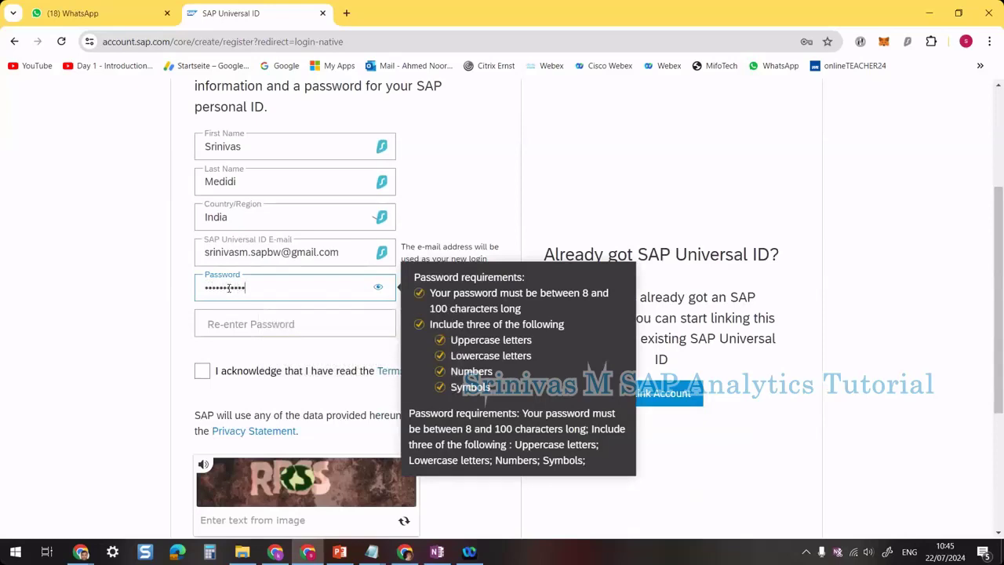
key(Tab)
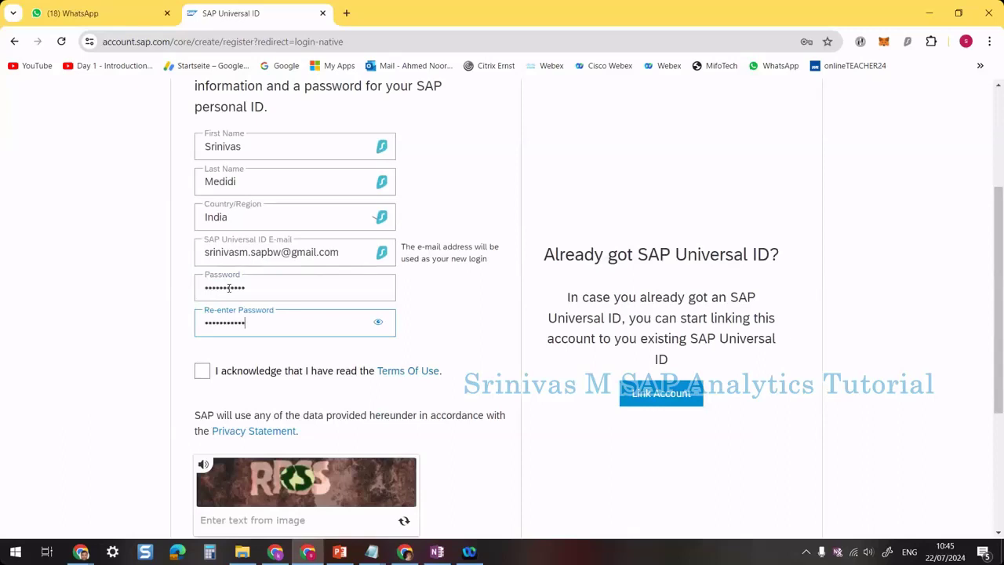
click(202, 370)
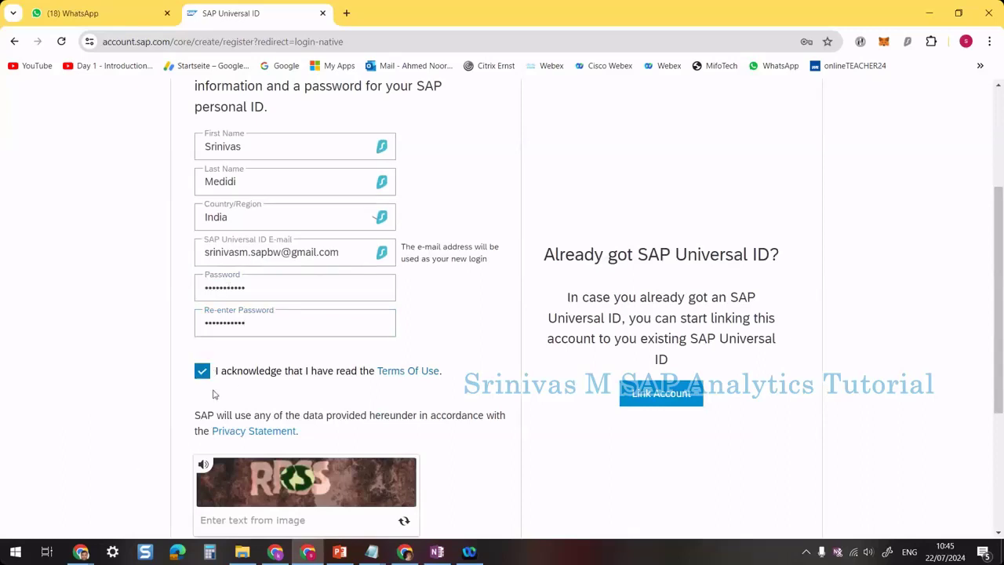
scroll(224, 414, down, 2)
click(255, 390)
text(RRSS)
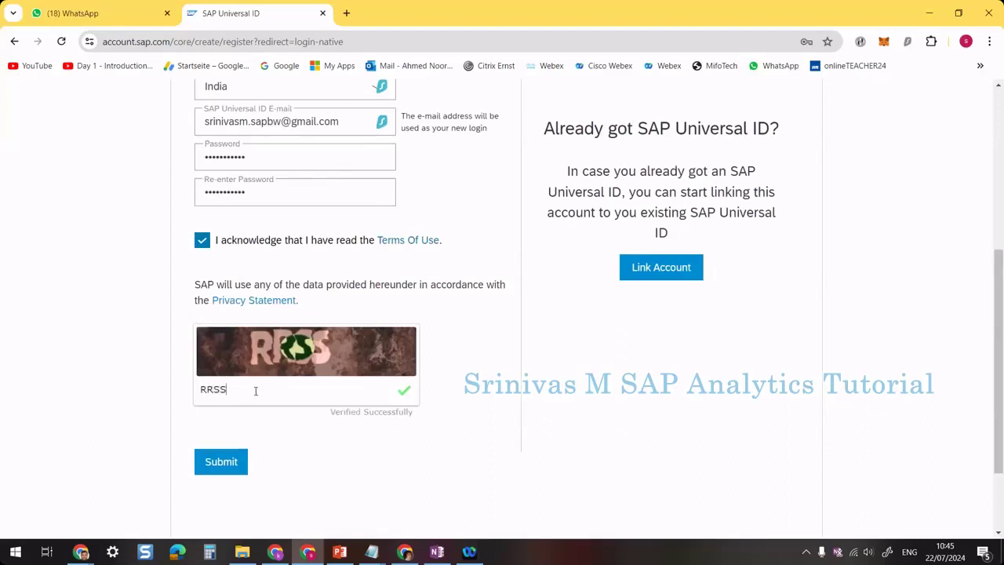
click(221, 462)
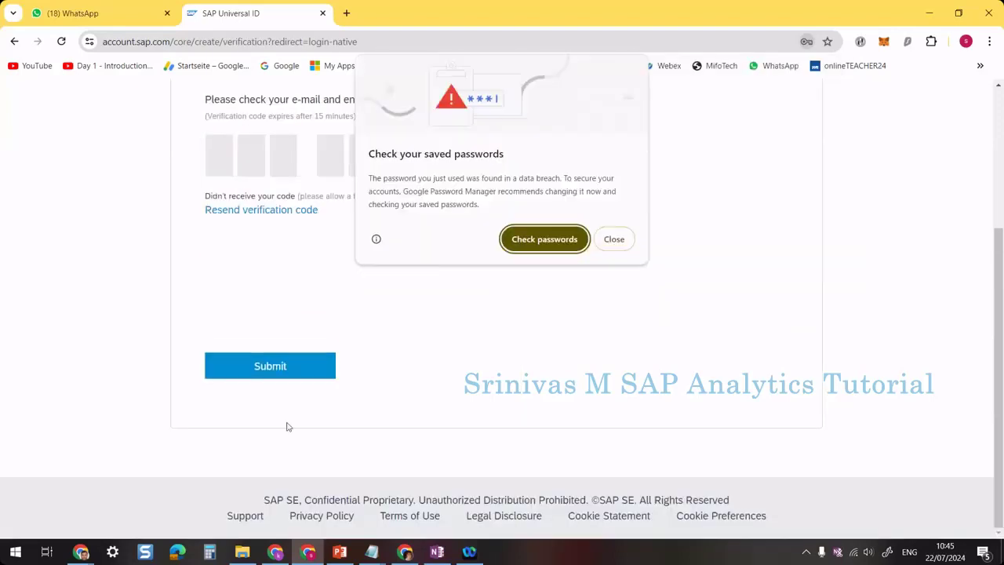
Step: Dismiss Chrome's saved-passwords warning and close the extra tab, back at the verification page
click(613, 239)
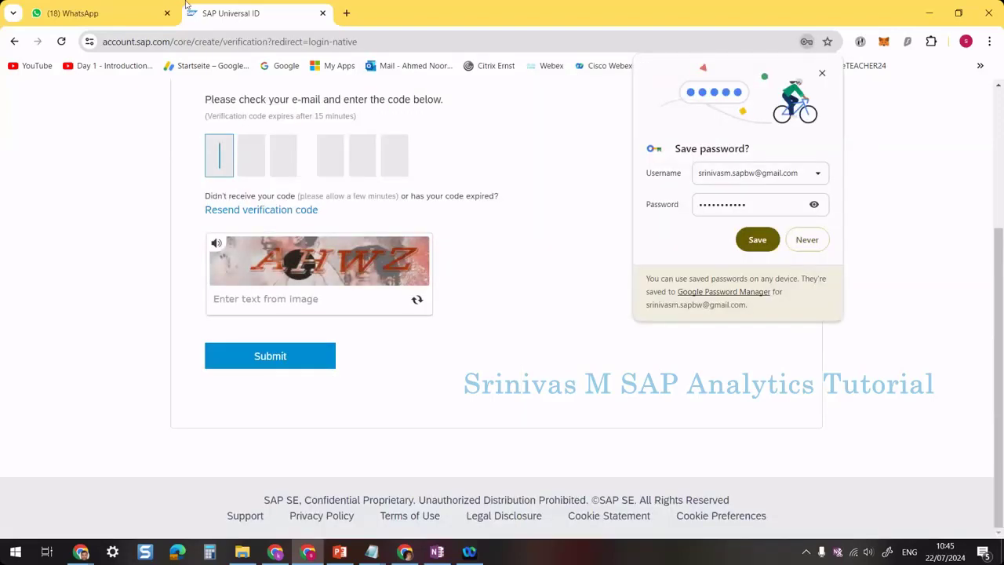
click(346, 12)
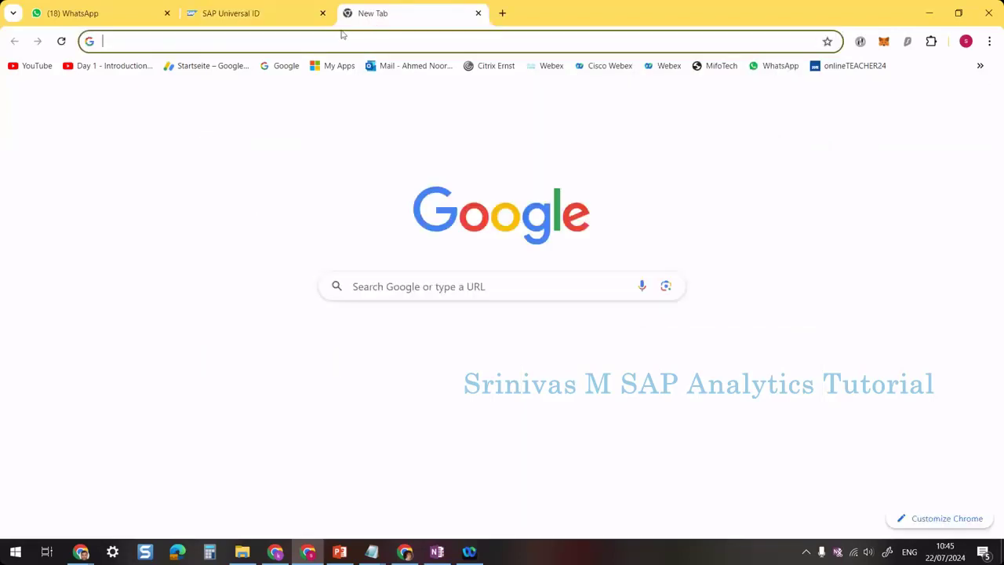
key(ctrl+w)
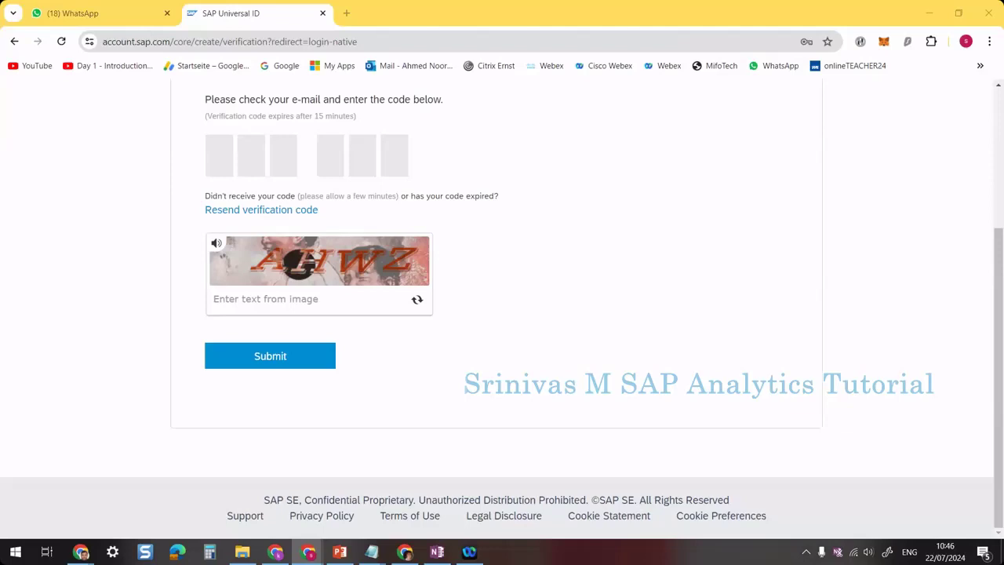
scroll(828, 340, up, 3)
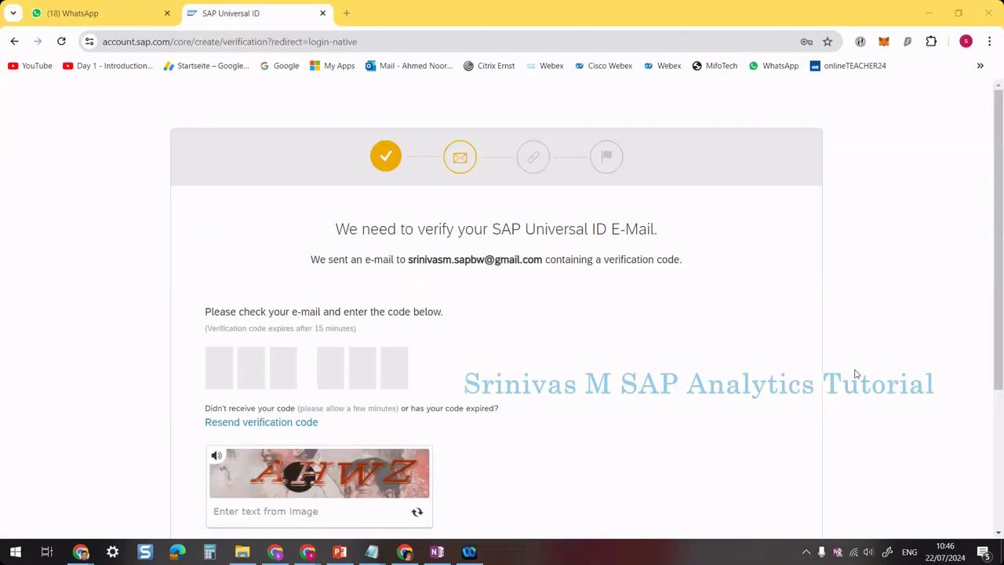
Step: Enter the six-digit code from the e-mail and the image captcha text, then submit
click(224, 374)
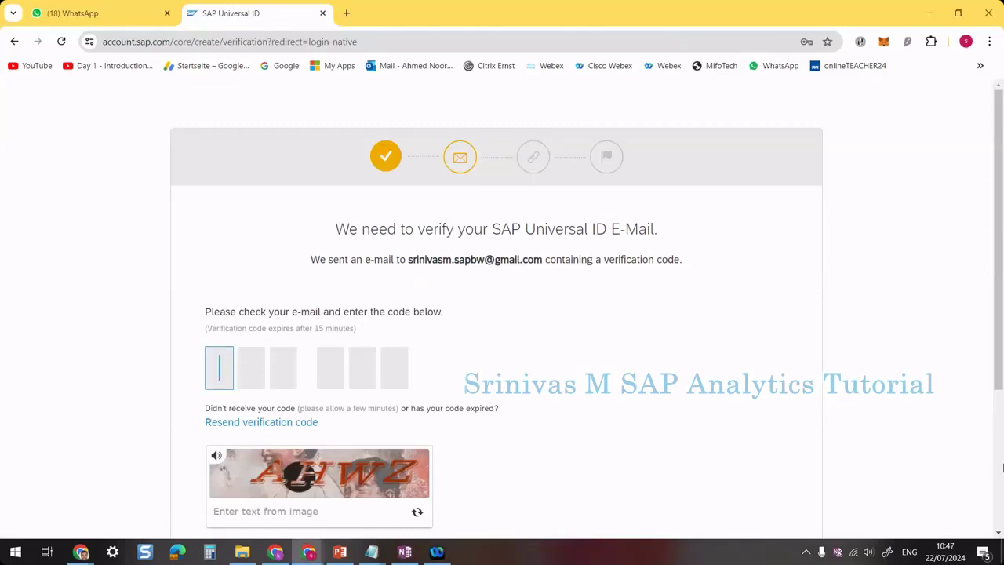
scroll(321, 298, down, 3)
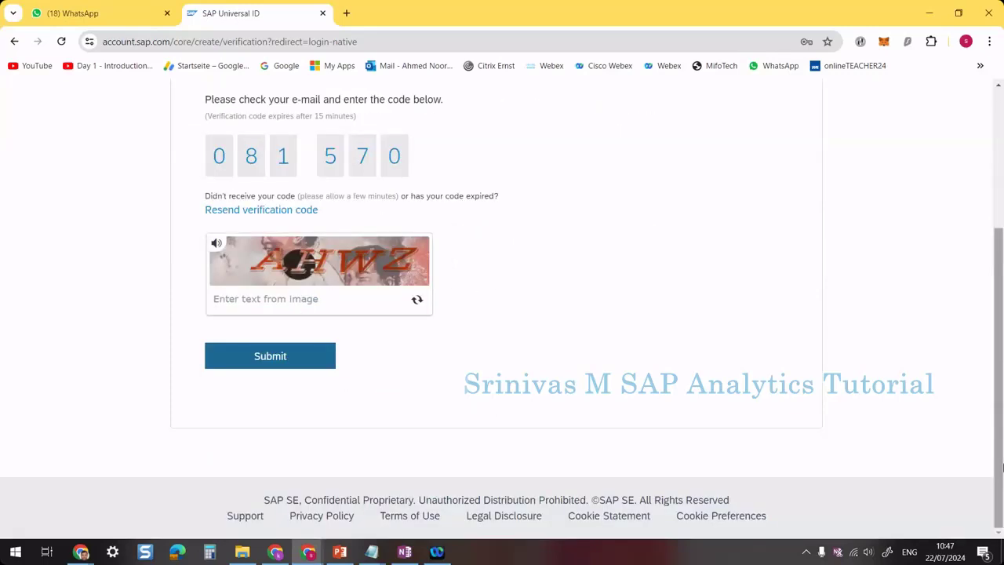
click(320, 299)
text(AHWZ)
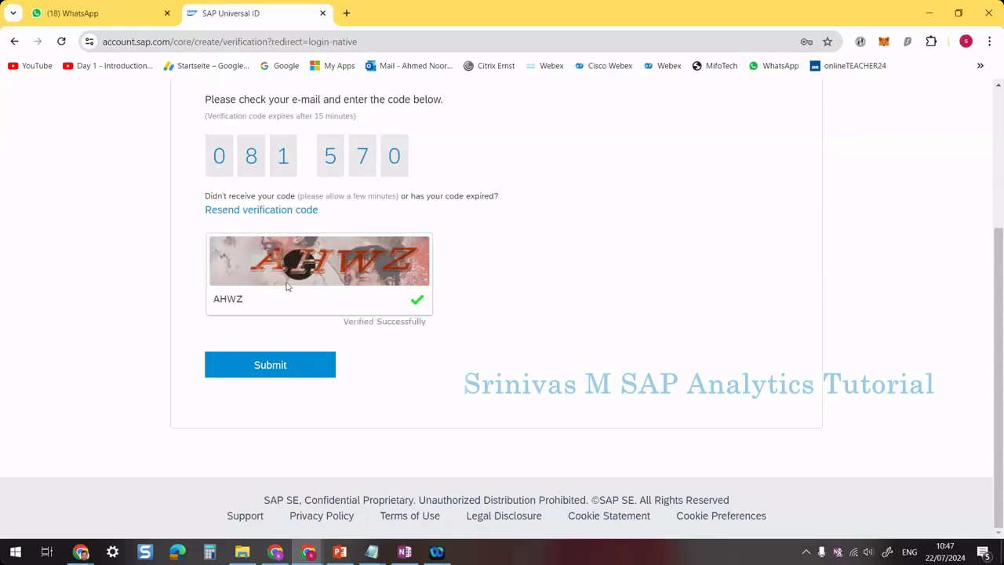
click(287, 372)
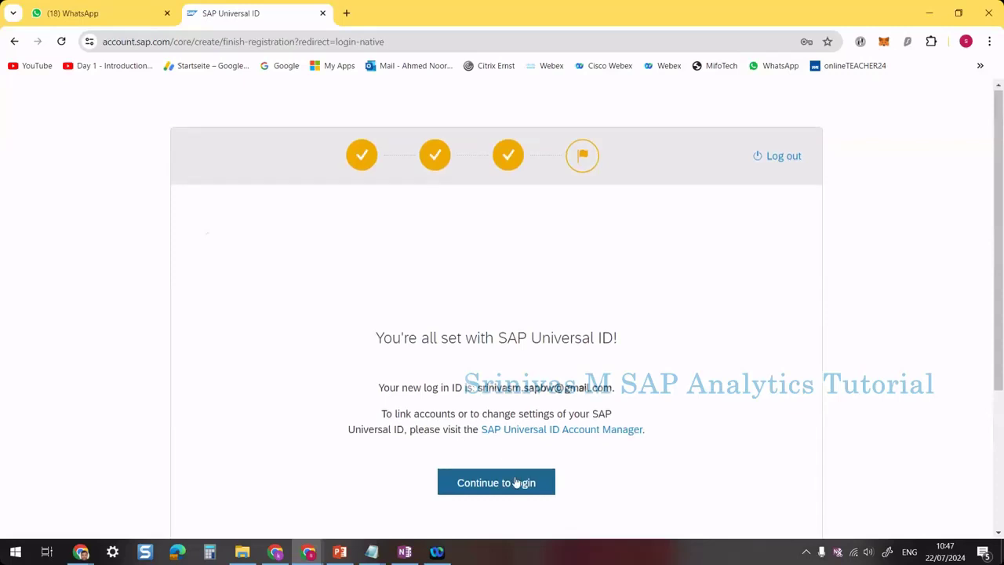
Step: Continue to log in and reach the Manage my Account page listing the linked account
scroll(518, 482, down, 1)
click(502, 424)
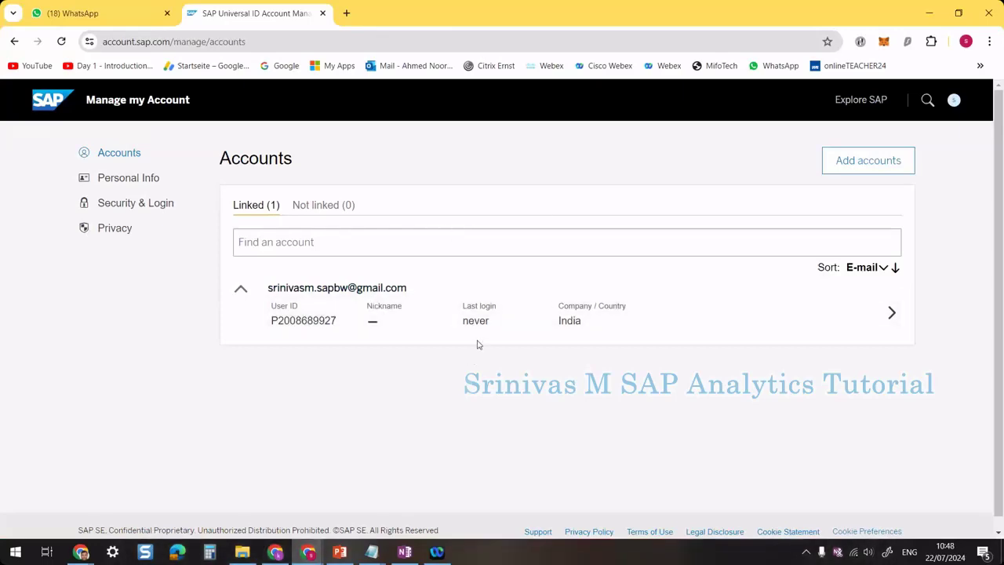
click(374, 551)
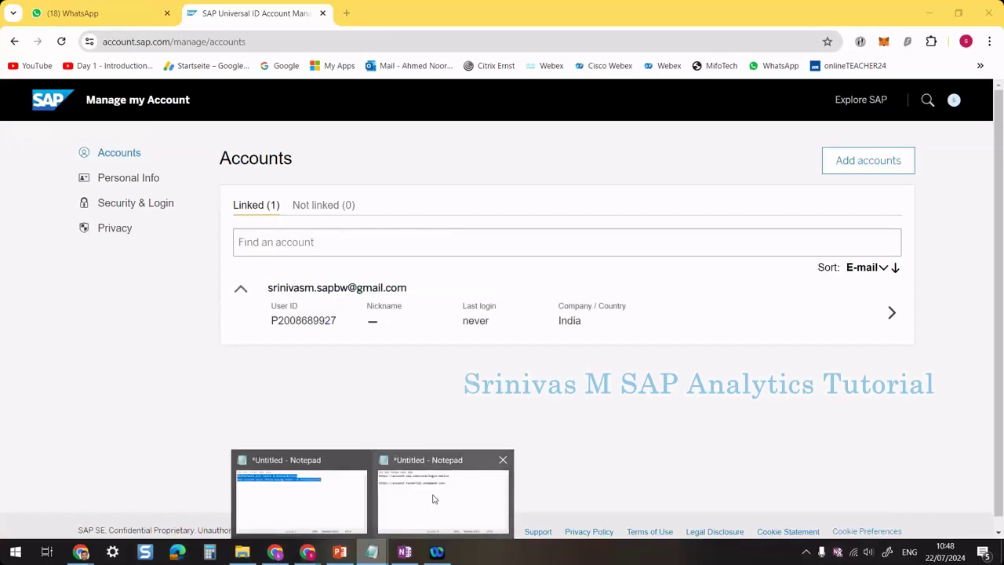
Step: Paste the hanatrial trial URL saved in Notepad into a new browser tab and load it
click(434, 499)
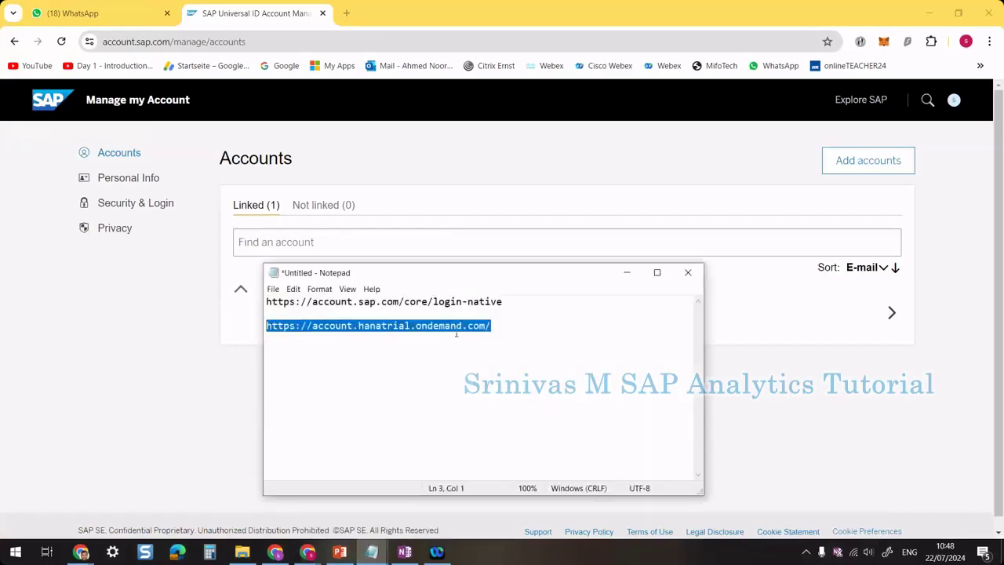
click(387, 326)
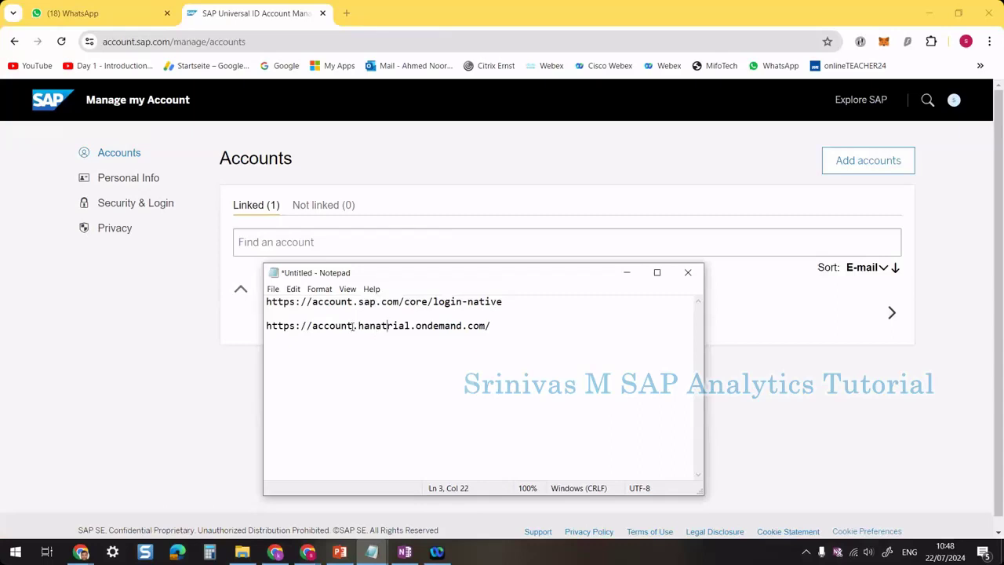
click(346, 13)
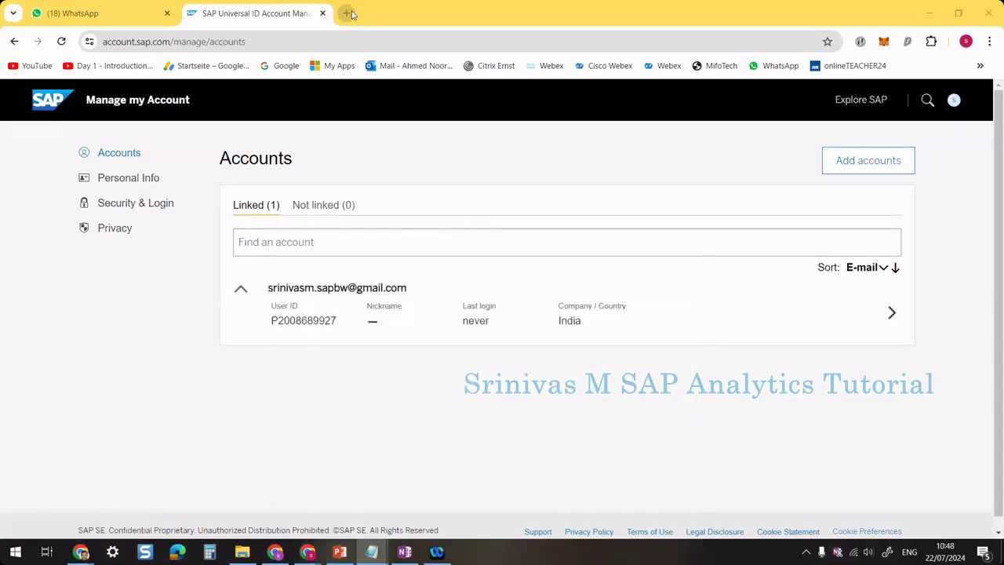
text(account.hanatrial.ondemand.com)
key(Return)
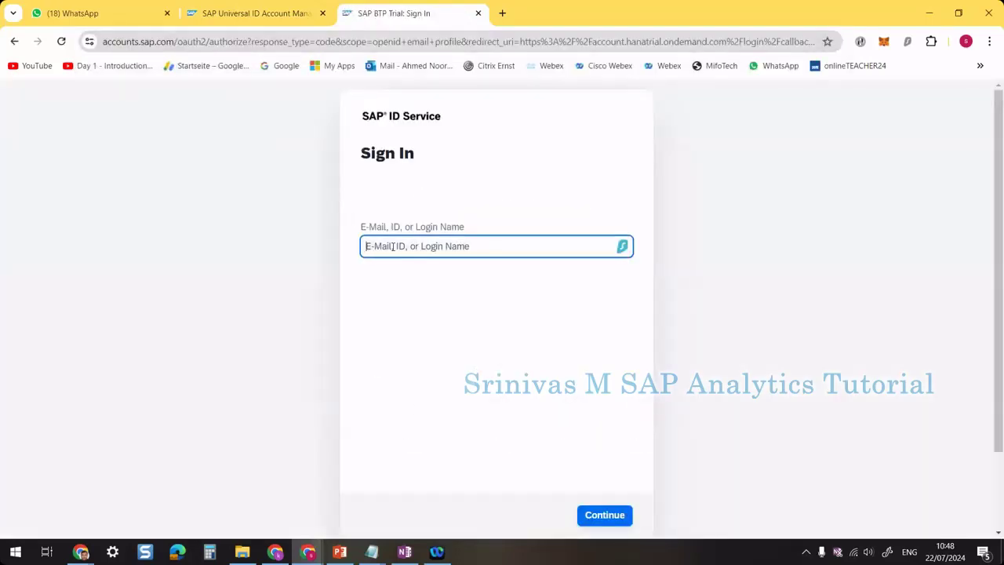
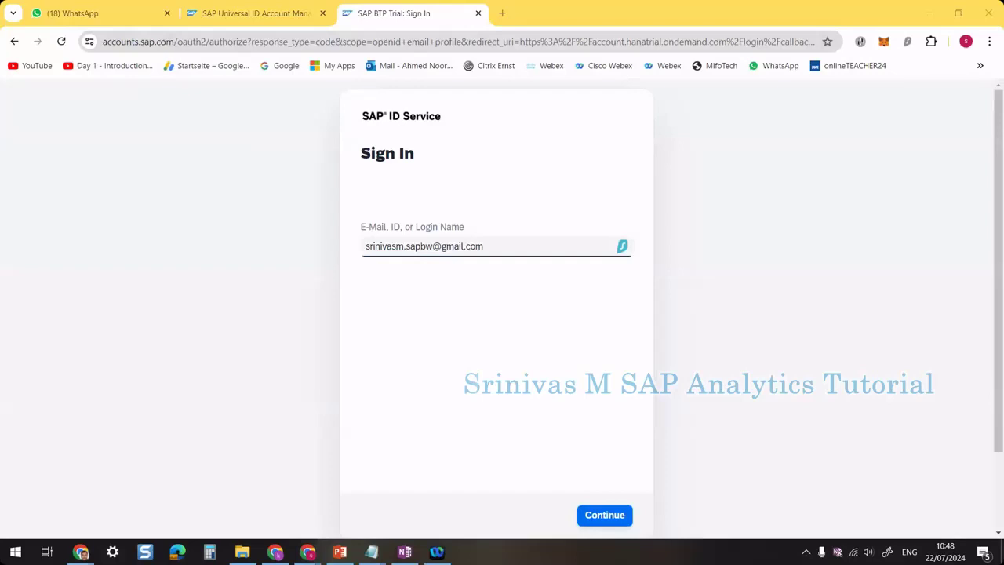
Step: Sign in to SAP BTP Trial with the newly registered e-mail address, fixing a typo
click(502, 249)
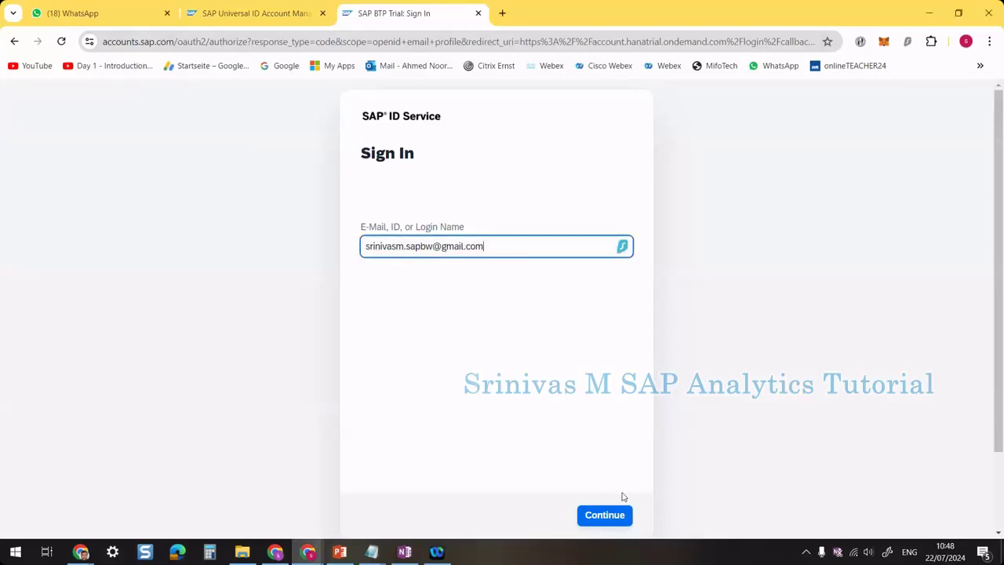
click(608, 521)
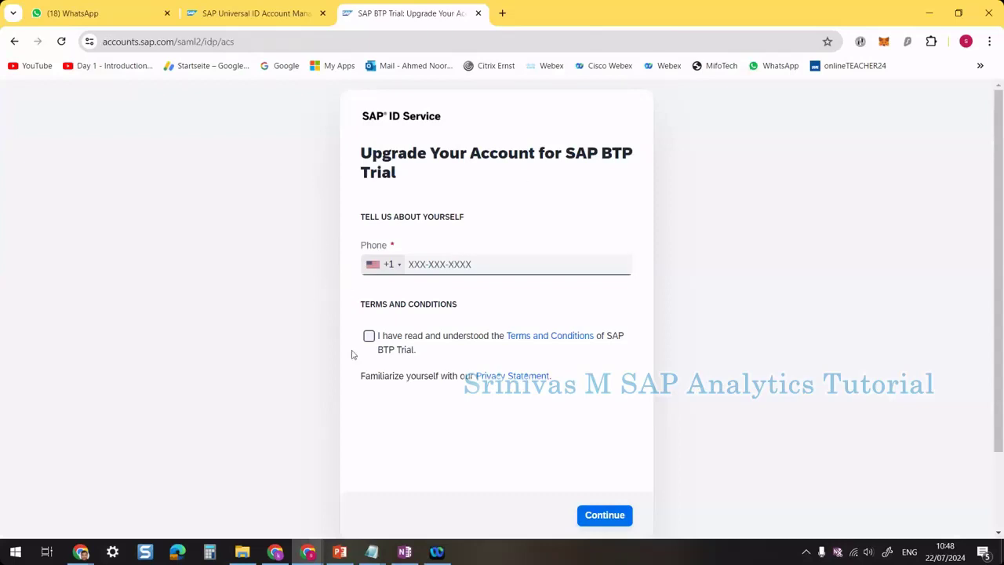
Step: Enter the user's phone number with India's +91 code, accept the trial terms, and continue
click(393, 266)
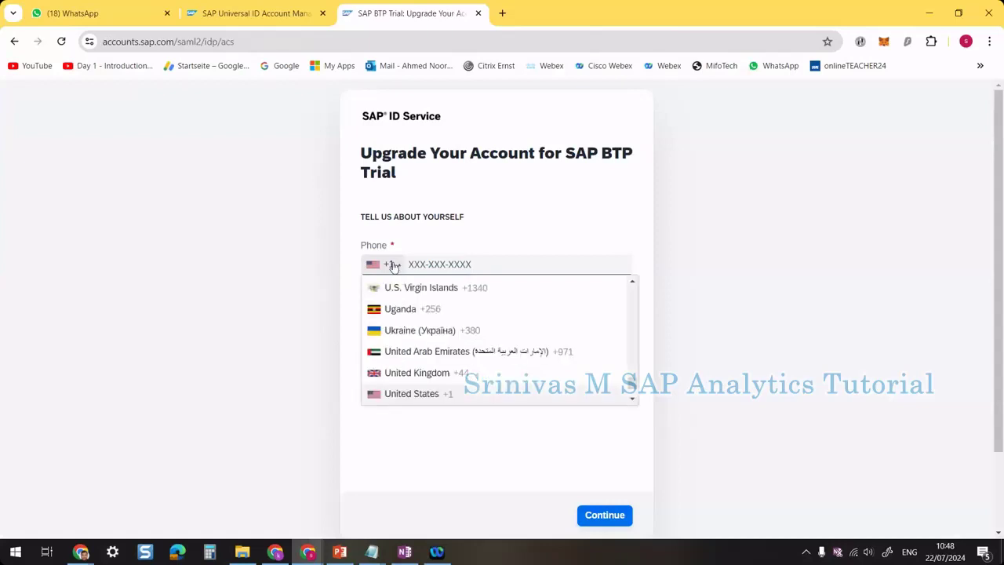
text(in)
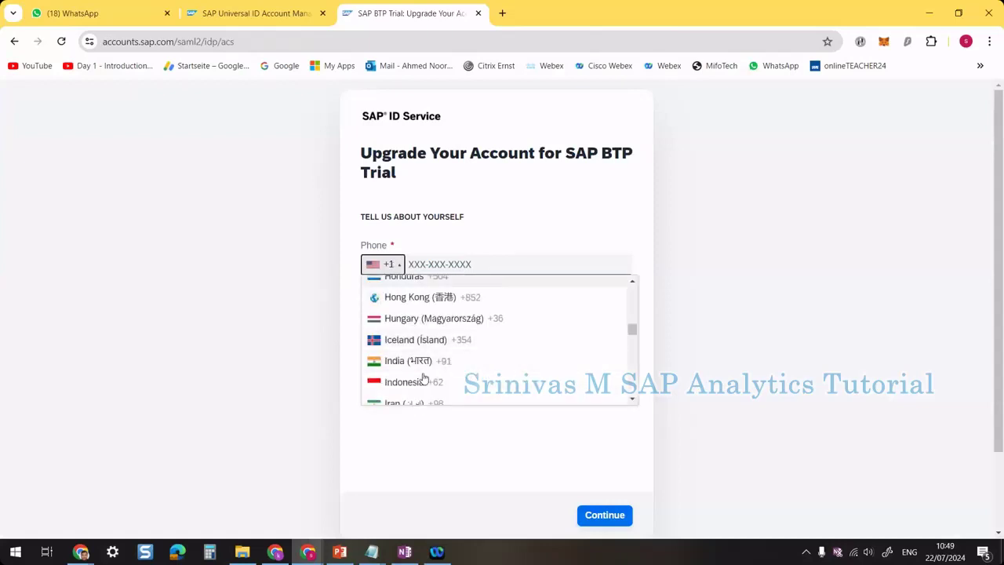
click(426, 360)
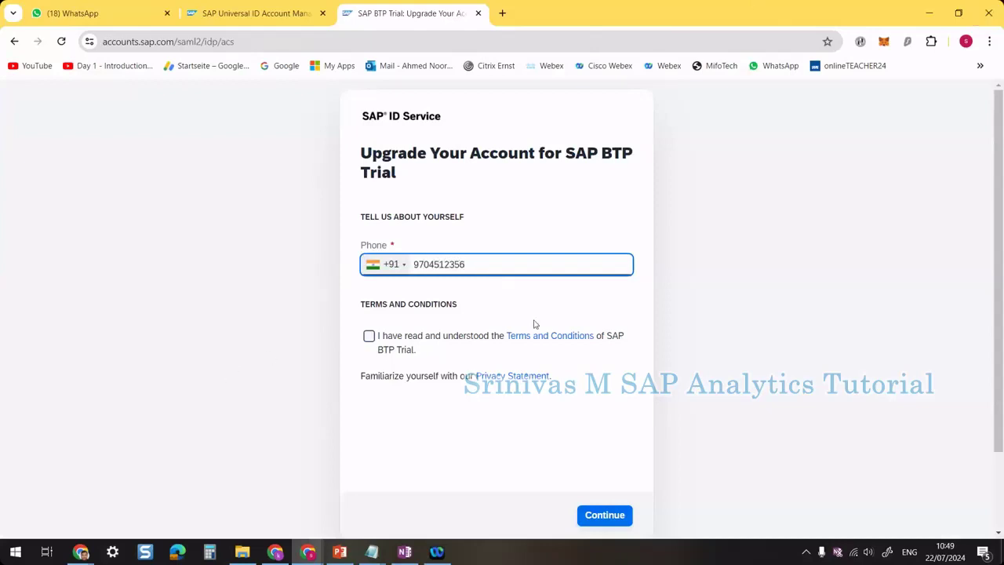
click(369, 336)
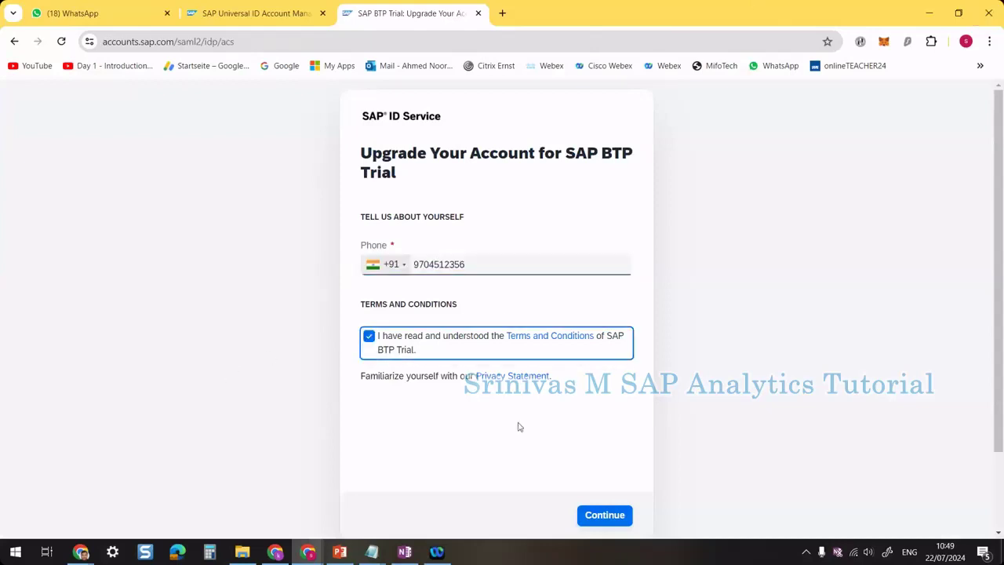
click(597, 515)
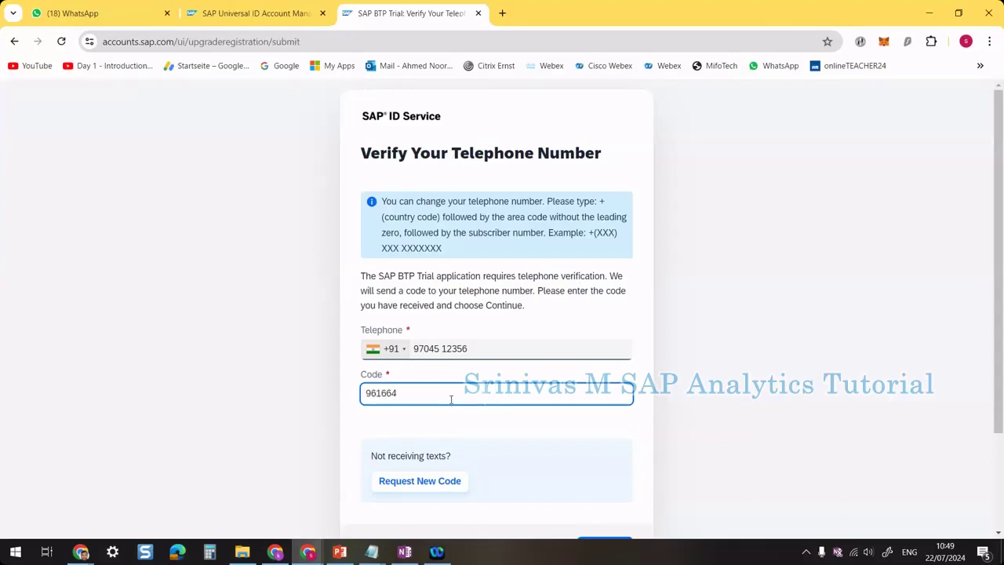
Step: Submit the telephone verification to reach the trial welcome dialog
scroll(533, 455, down, 2)
click(603, 424)
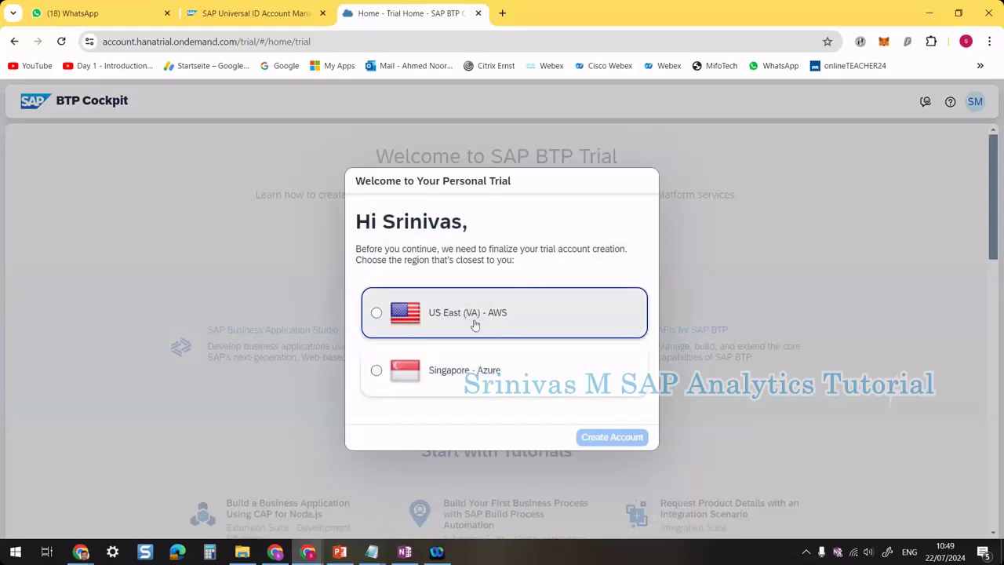
Step: Choose the US East (VA) - AWS region and create the trial account
click(420, 326)
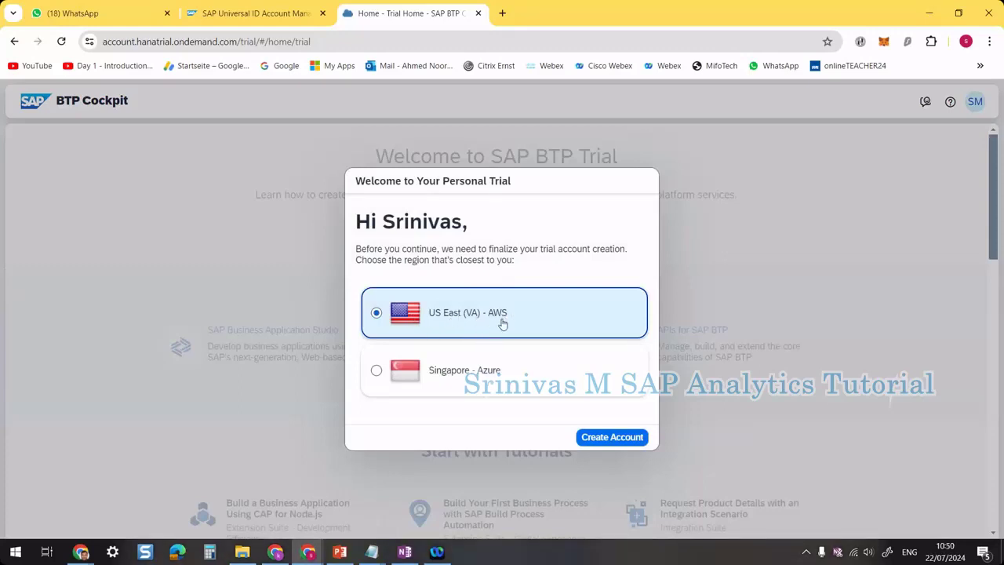
click(603, 438)
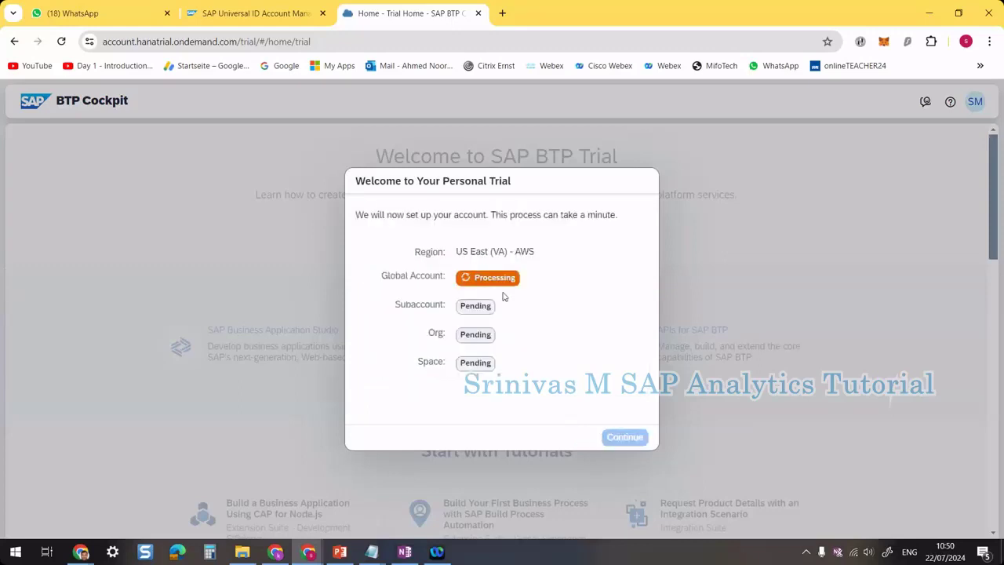
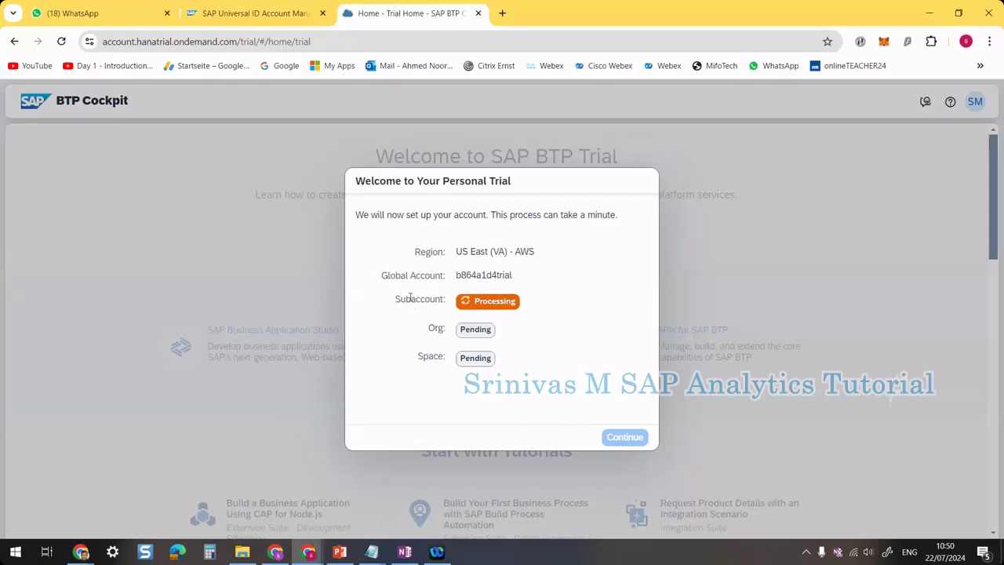
Step: Check the trial subaccount, org and dev space provisioning status, then continue to the BTP Trial home page
drag(409, 299, 442, 301)
click(417, 316)
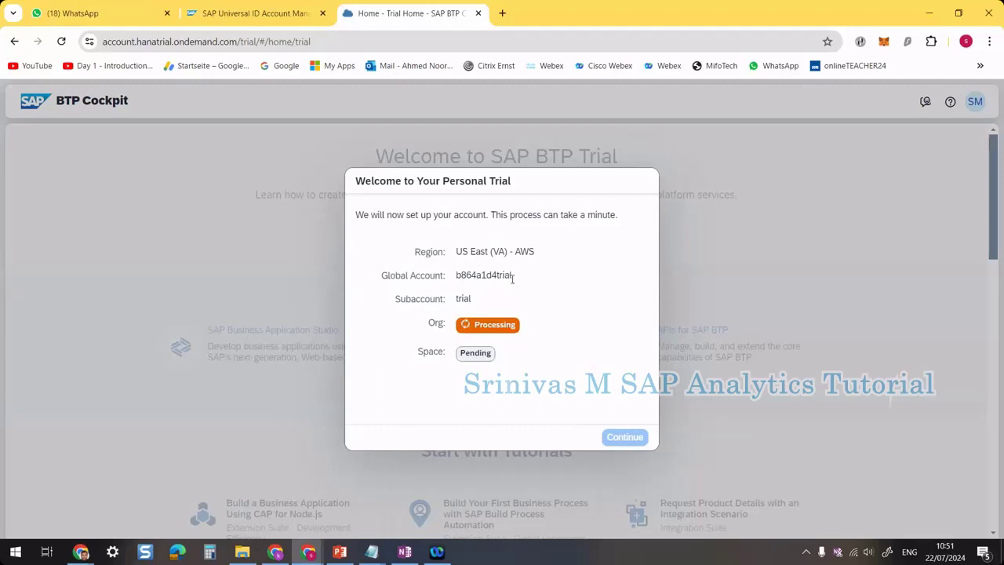
drag(513, 276, 455, 276)
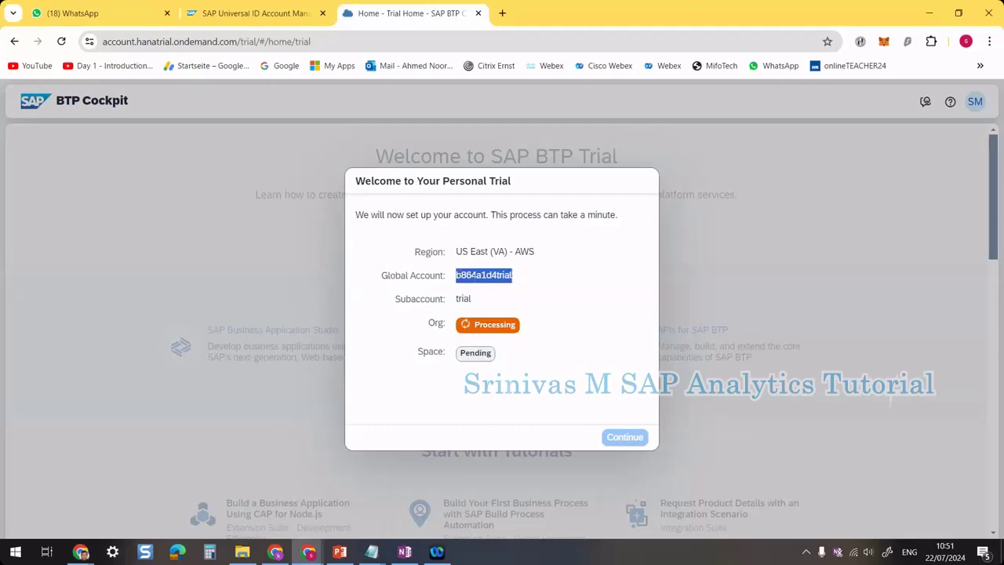
click(485, 302)
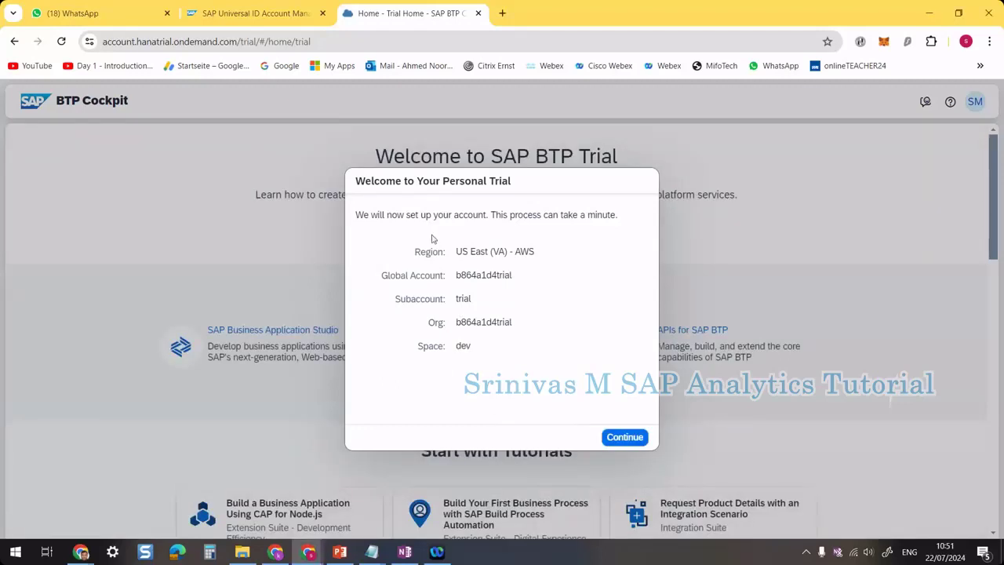
click(625, 437)
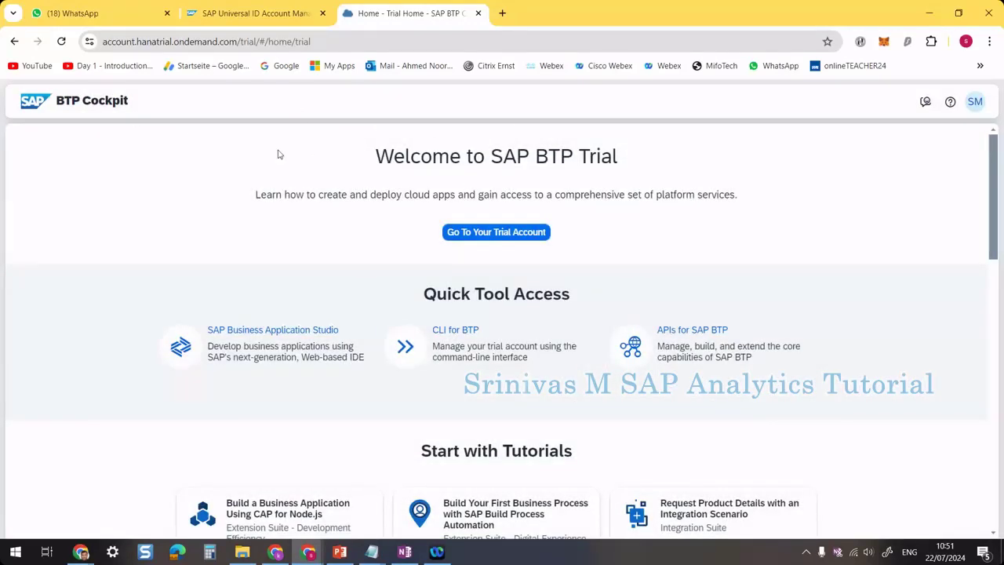
Step: Save the BTP Trial home page as a bookmark in a new 'SAP BTP' bookmarks-bar folder
click(827, 41)
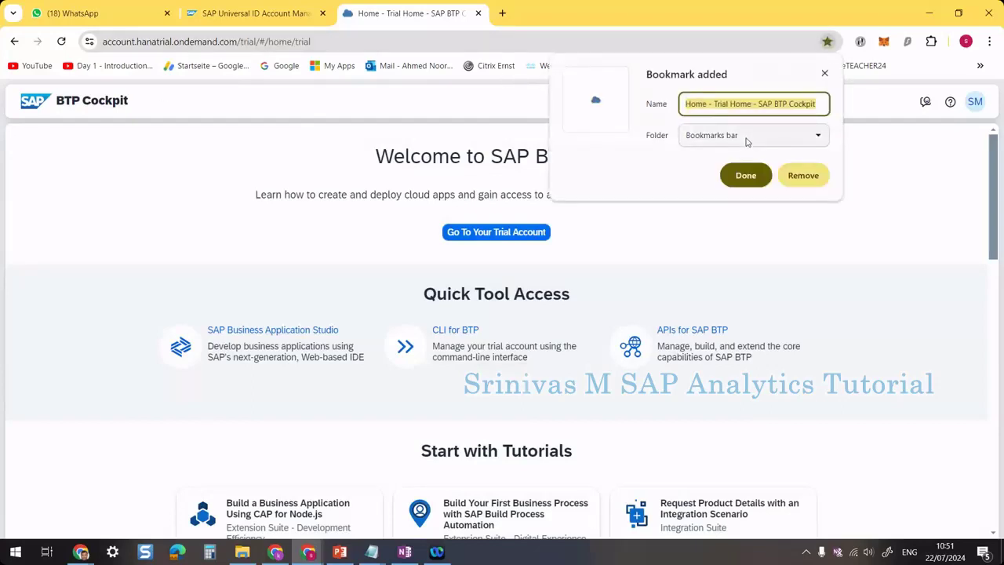
click(746, 139)
click(730, 208)
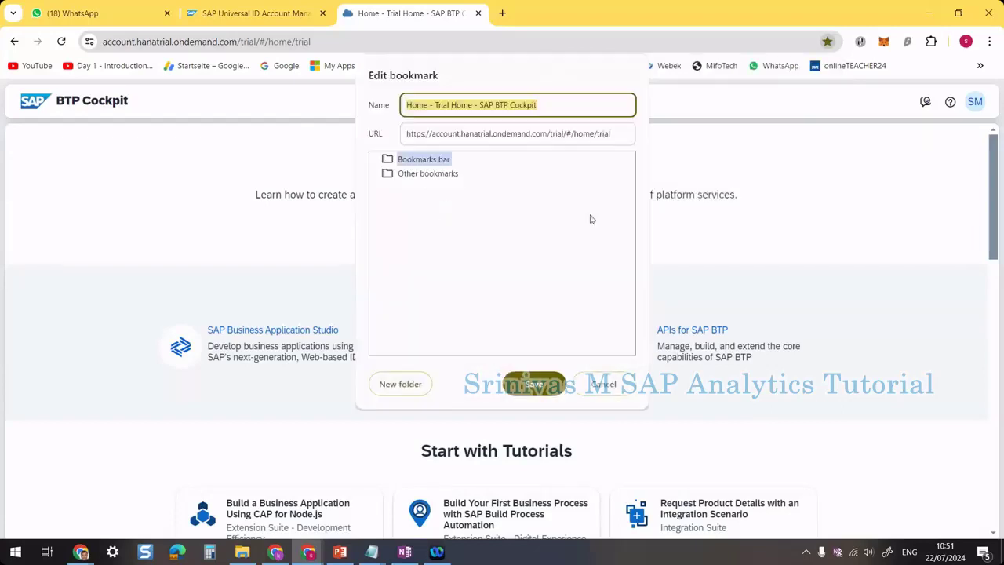
click(401, 385)
text(SAP BTP)
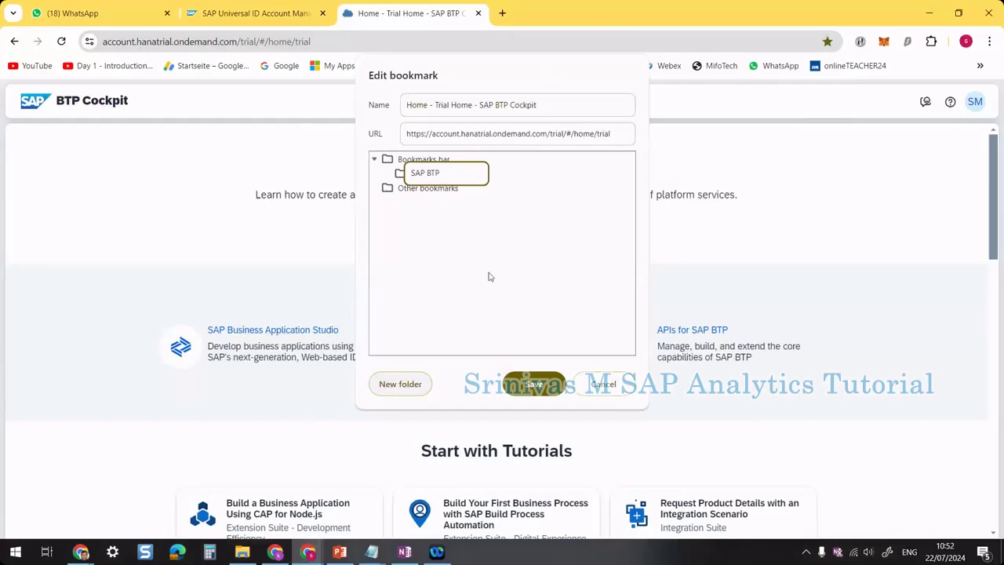
click(499, 242)
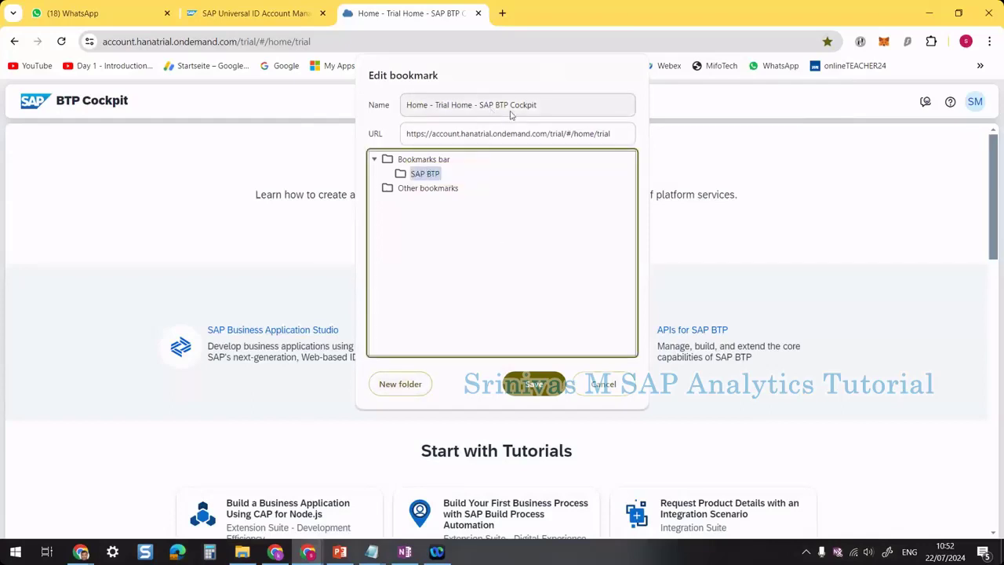
click(535, 384)
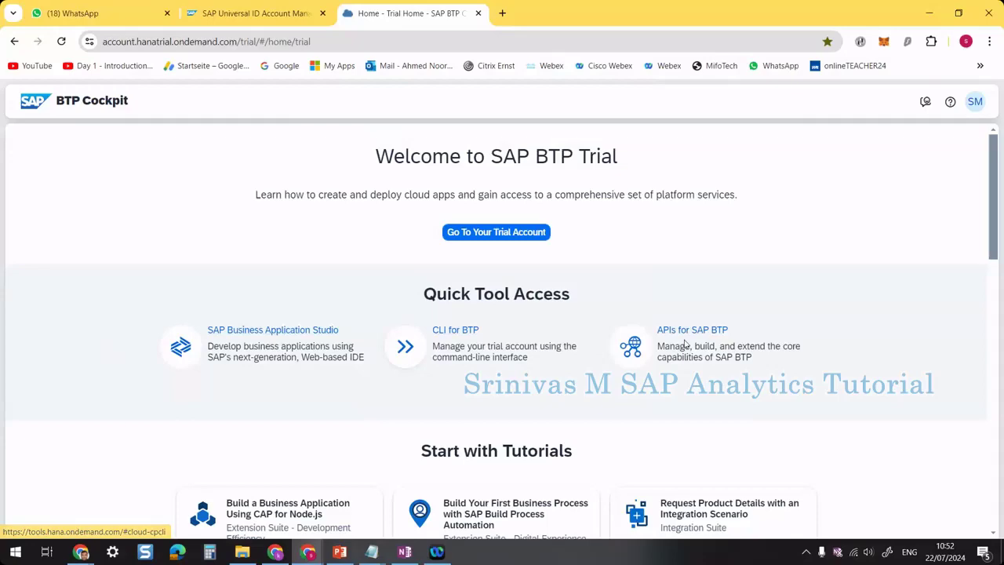
Step: Browse the Start with Tutorials section, then enter the trial global account via Go To Your Trial Account
scroll(650, 382, down, 1)
scroll(650, 382, down, 3)
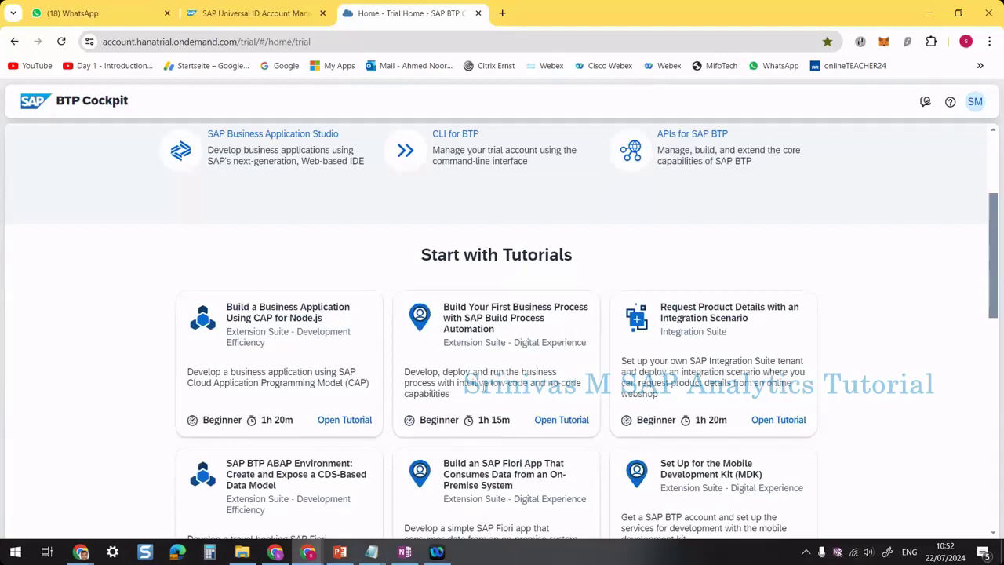
scroll(499, 376, down, 3)
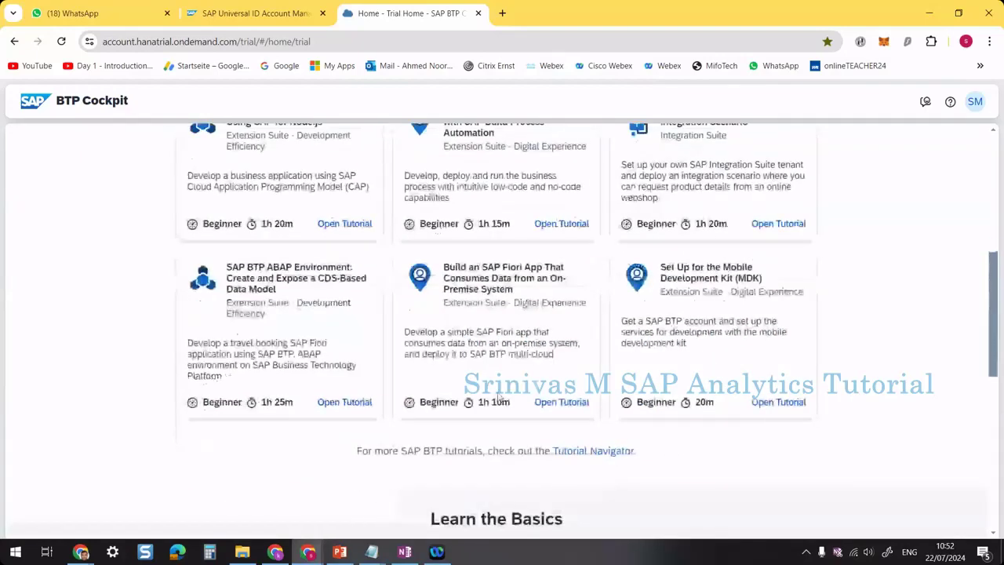
scroll(499, 377, up, 1)
scroll(498, 378, up, 5)
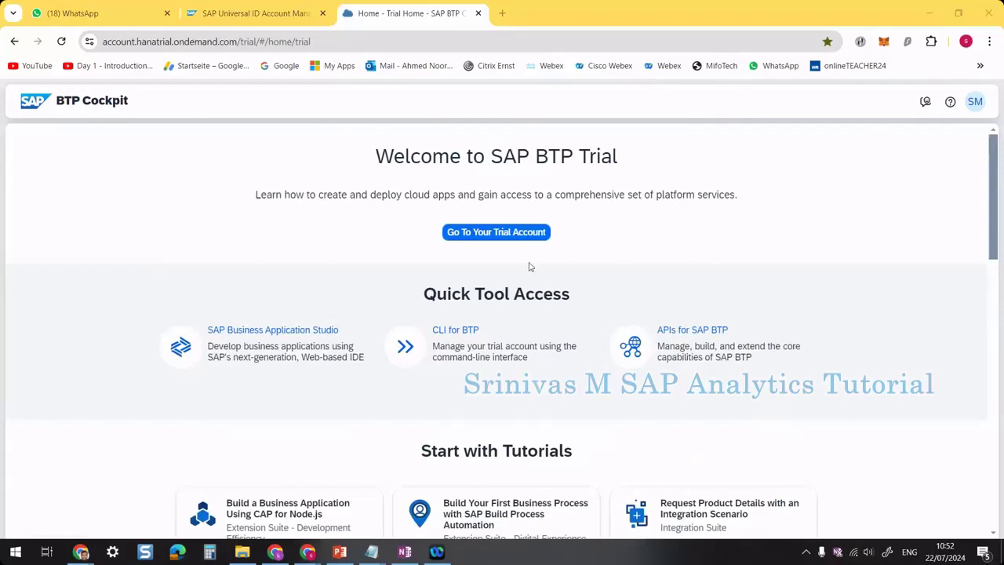
click(484, 235)
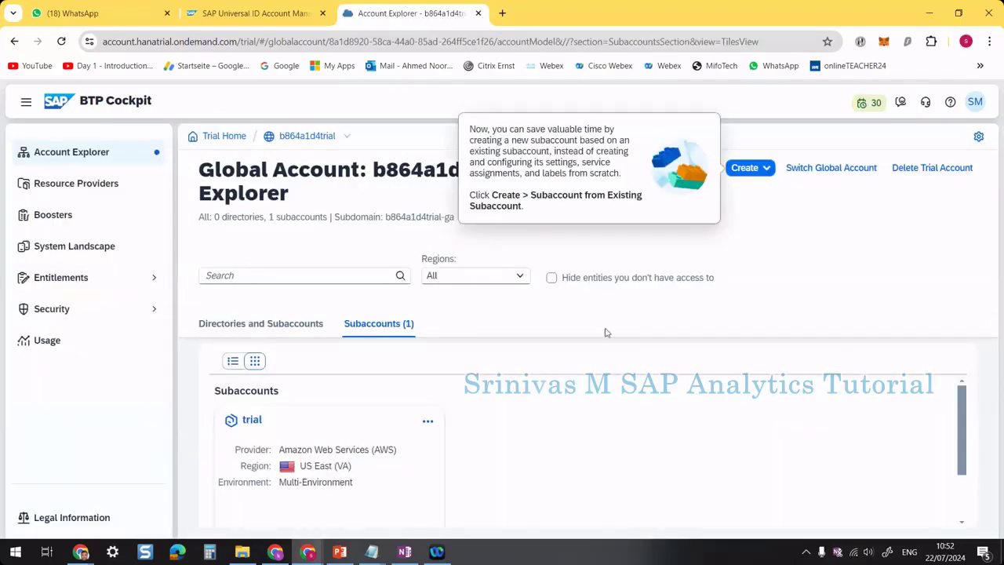
Step: Dismiss the introductory tip and look over the global account's Create options
click(610, 361)
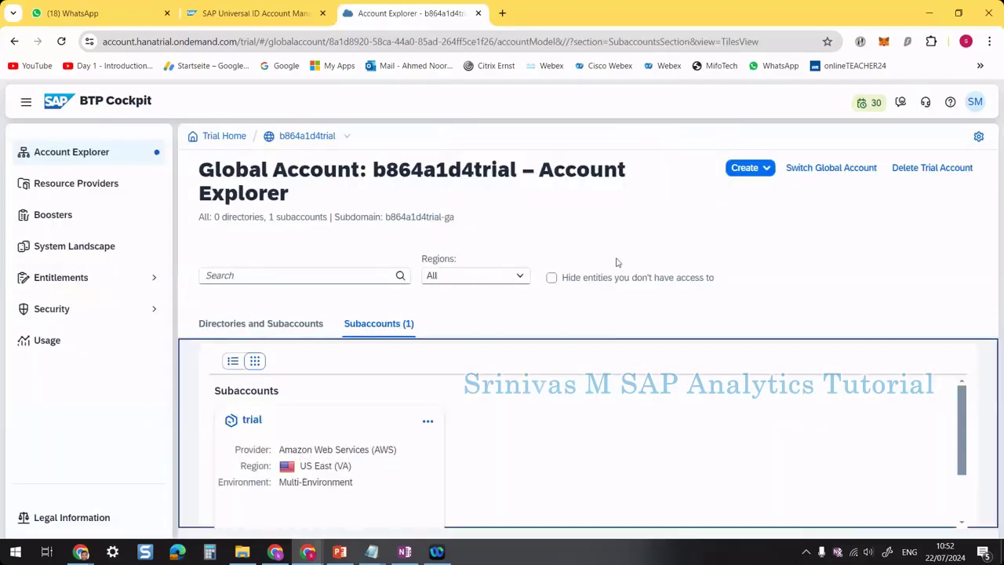
click(766, 171)
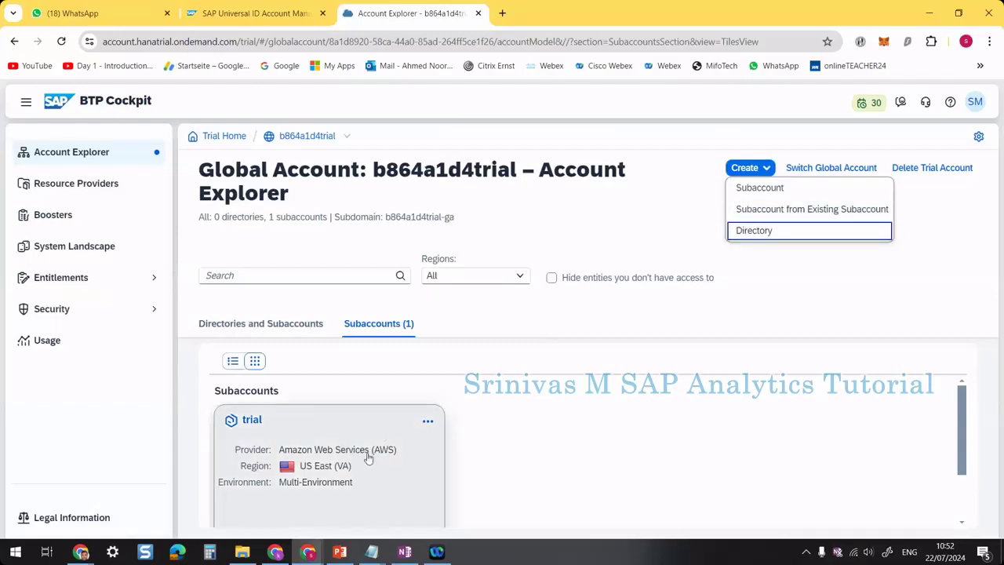
click(527, 354)
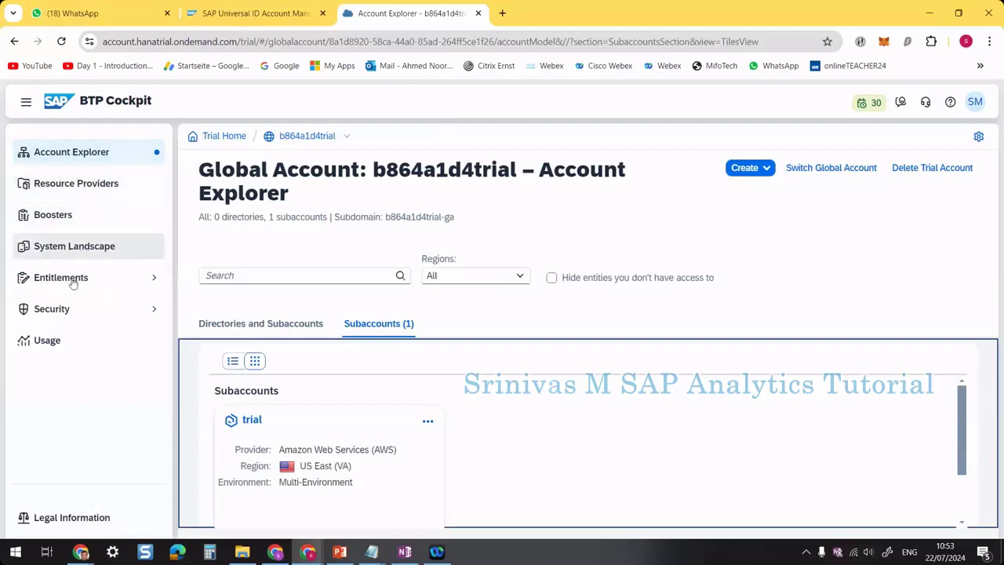
Step: Expand the Entitlements and Security sections and show the global account's Users list
click(128, 283)
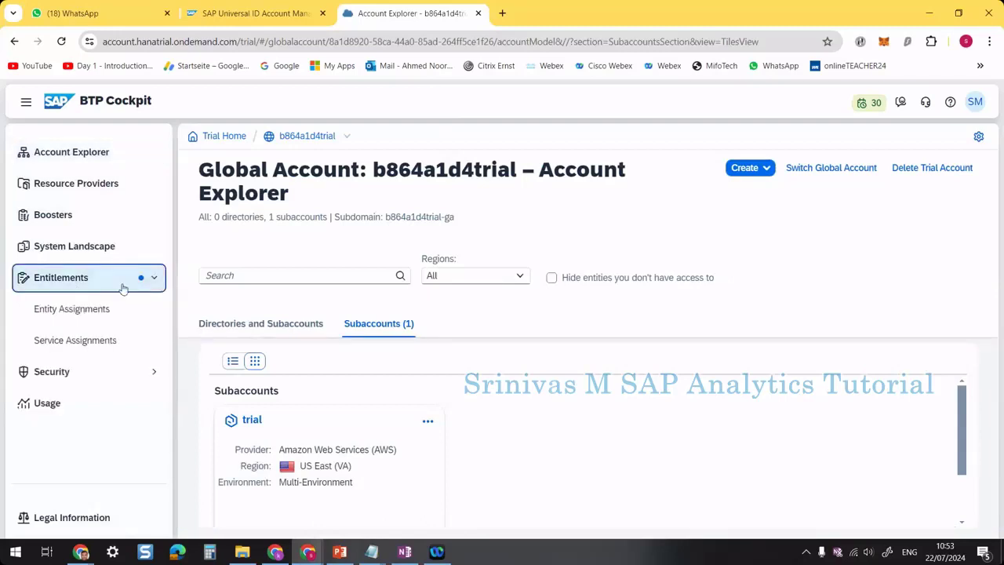
click(130, 383)
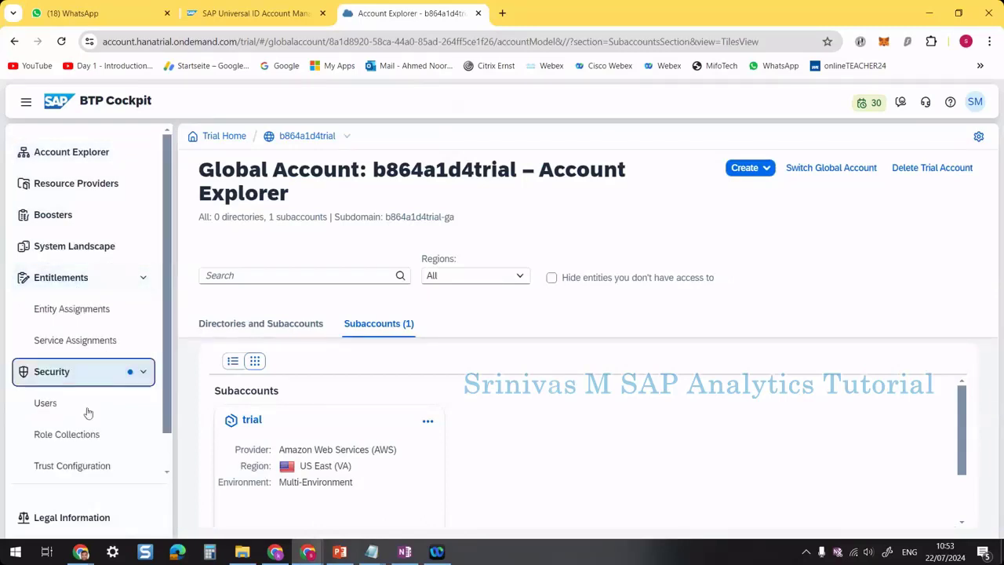
click(92, 407)
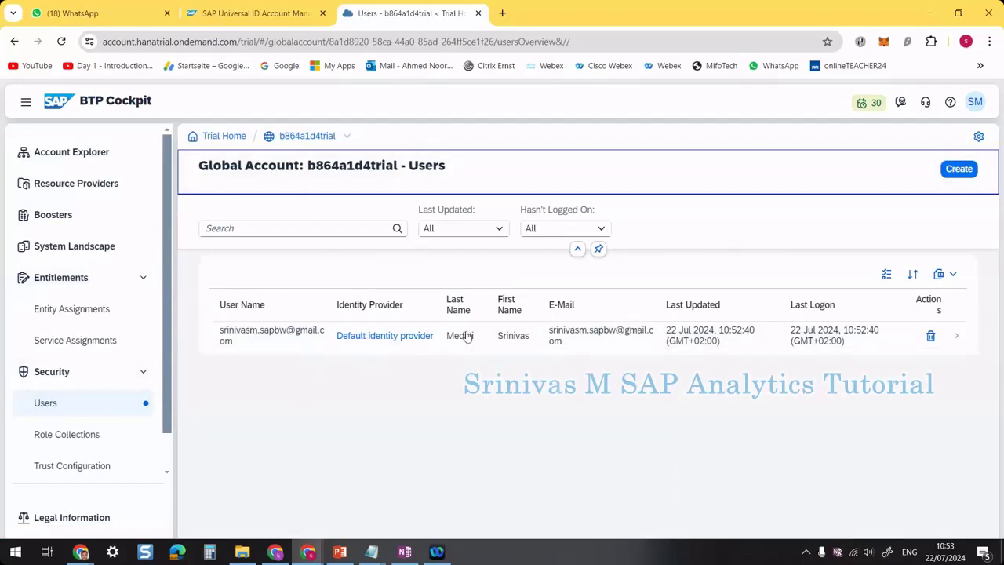
Step: In Account Explorer, switch from the directories tree to the Subaccounts view showing the trial subaccount
click(92, 157)
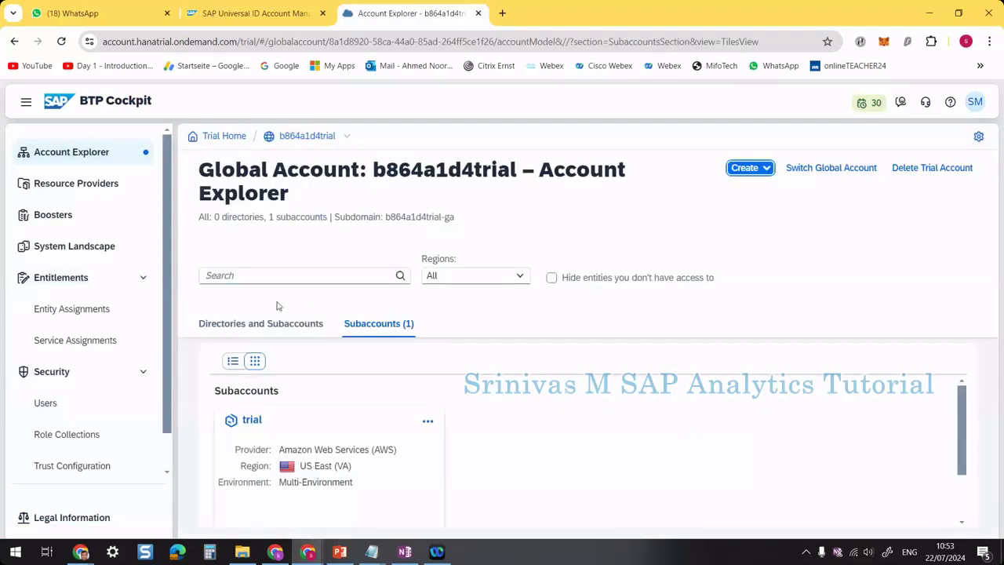
click(315, 326)
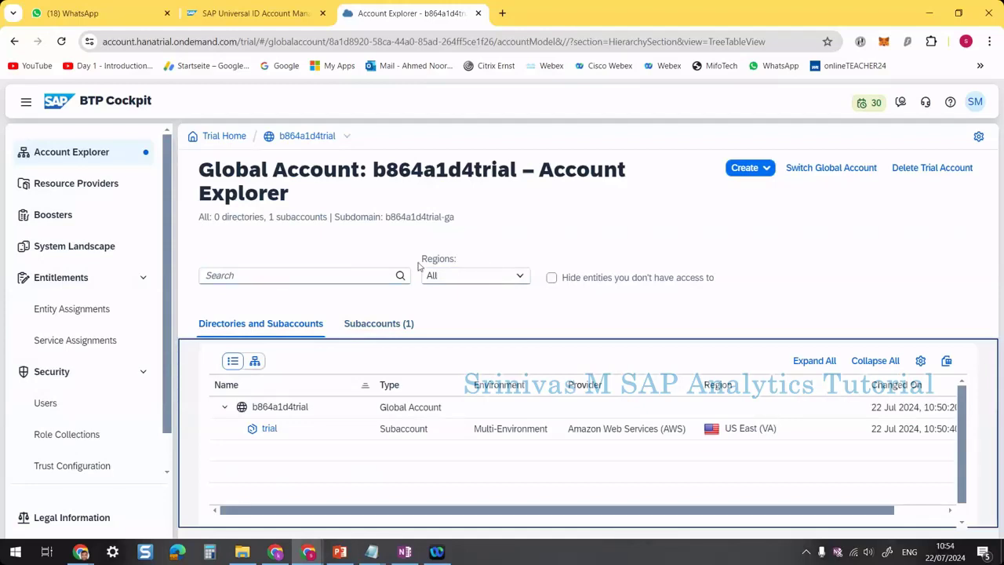
click(368, 325)
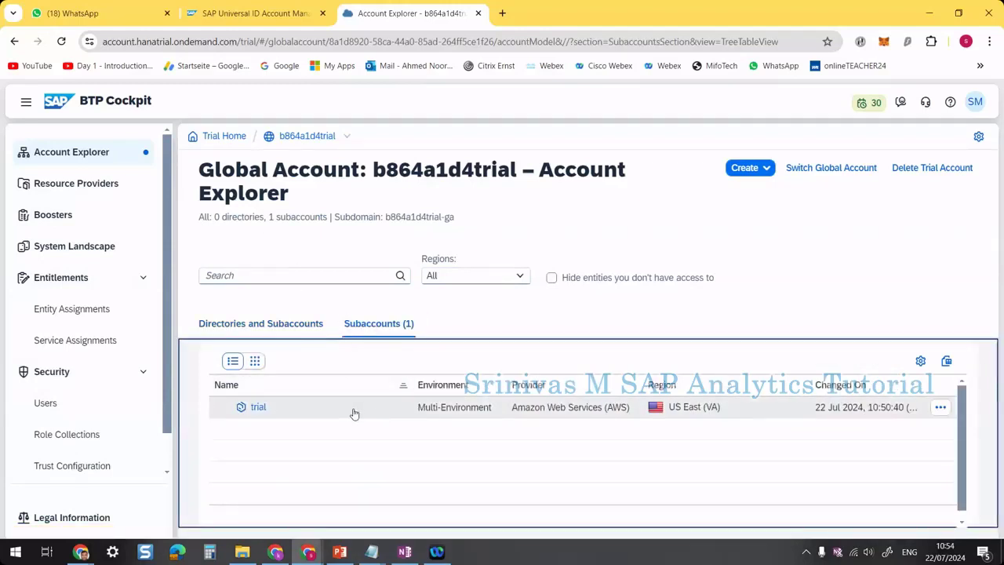
Step: Open the trial subaccount's overview and highlight its Subdomain, Tenant ID and Subaccount ID
double_click(260, 408)
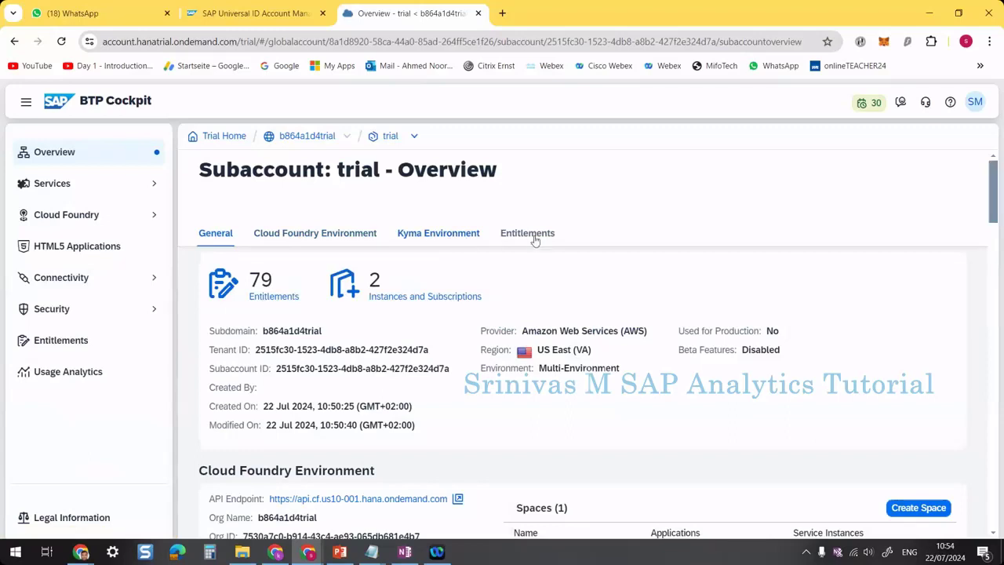
scroll(483, 368, down, 1)
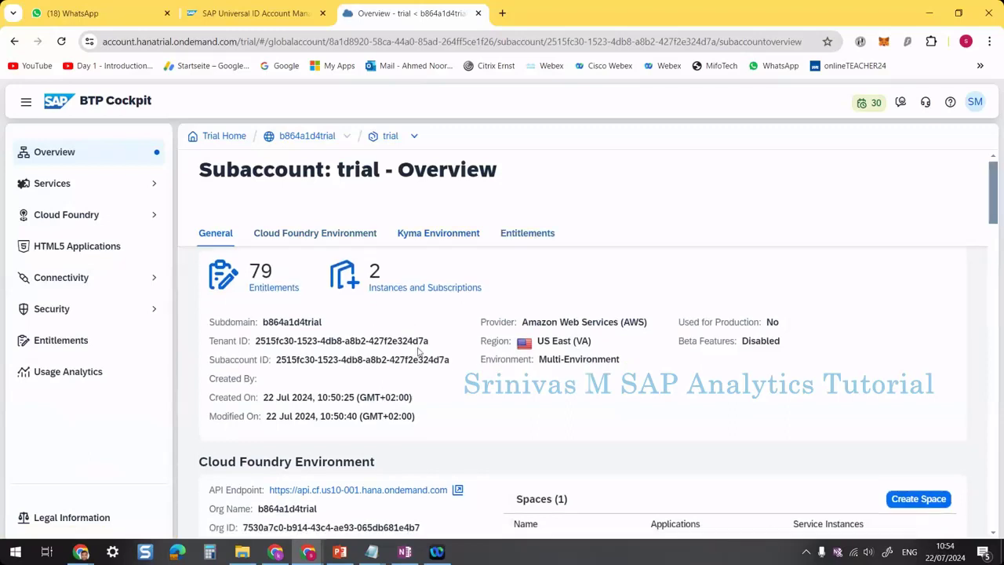
scroll(345, 281, up, 1)
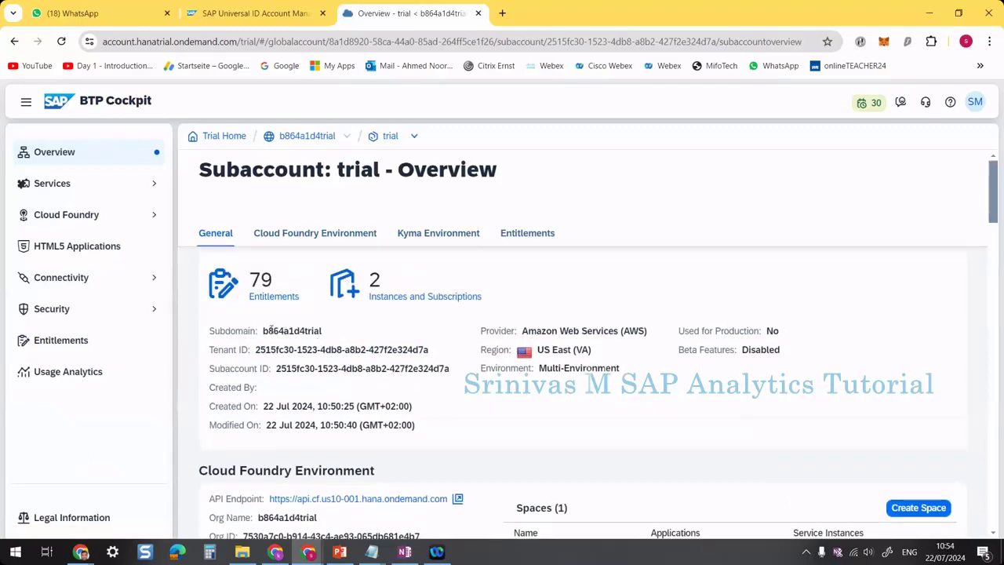
drag(276, 331, 320, 330)
drag(259, 349, 349, 382)
click(304, 365)
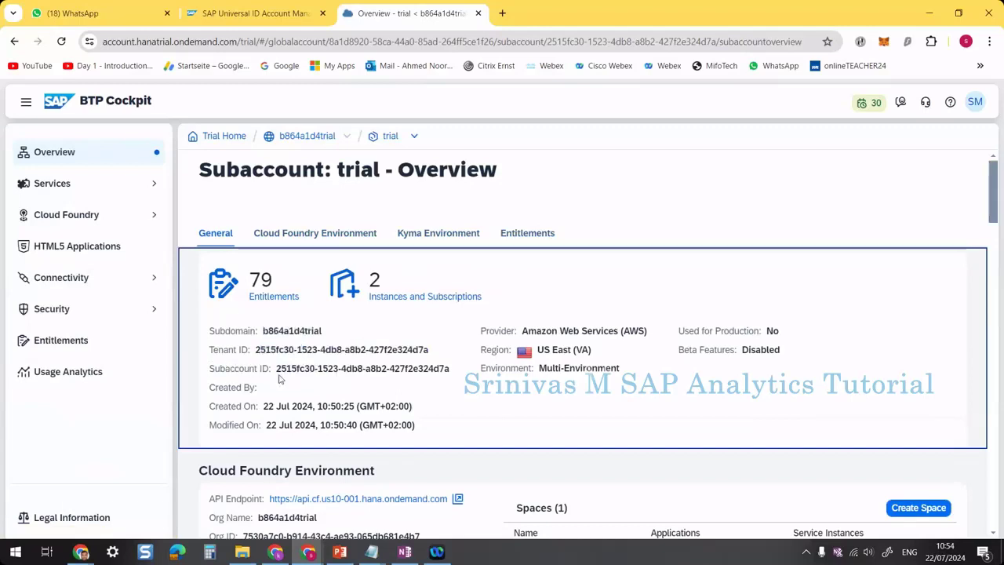
drag(280, 369, 394, 380)
mouse_move(293, 366)
mouse_down()
mouse_move(278, 369)
mouse_move(306, 375)
mouse_up()
click(321, 395)
Step: Highlight region US East (VA), Multi-Environment and provider AWS, then scroll down to Entitlements
drag(590, 350, 549, 350)
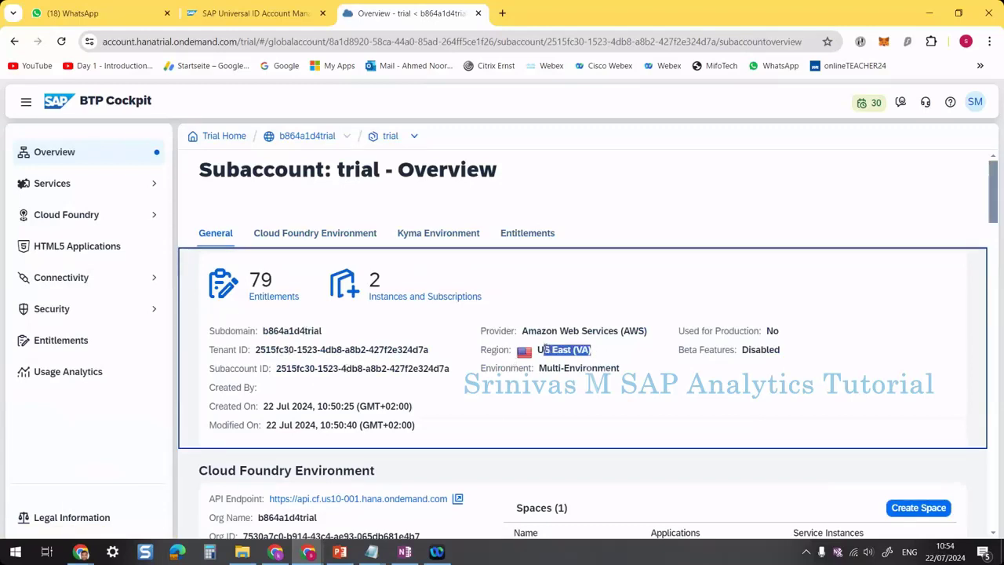
click(542, 389)
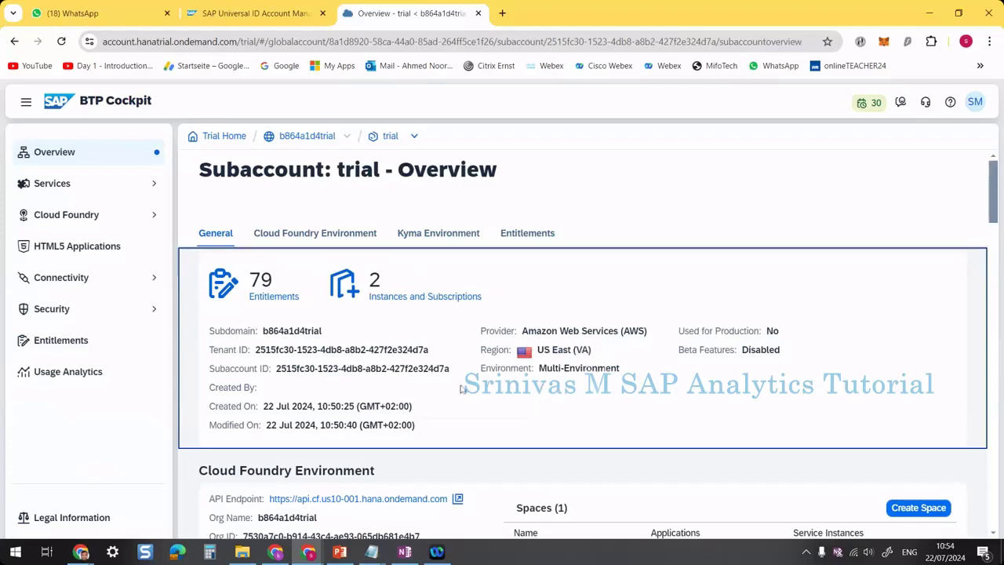
drag(628, 373, 546, 369)
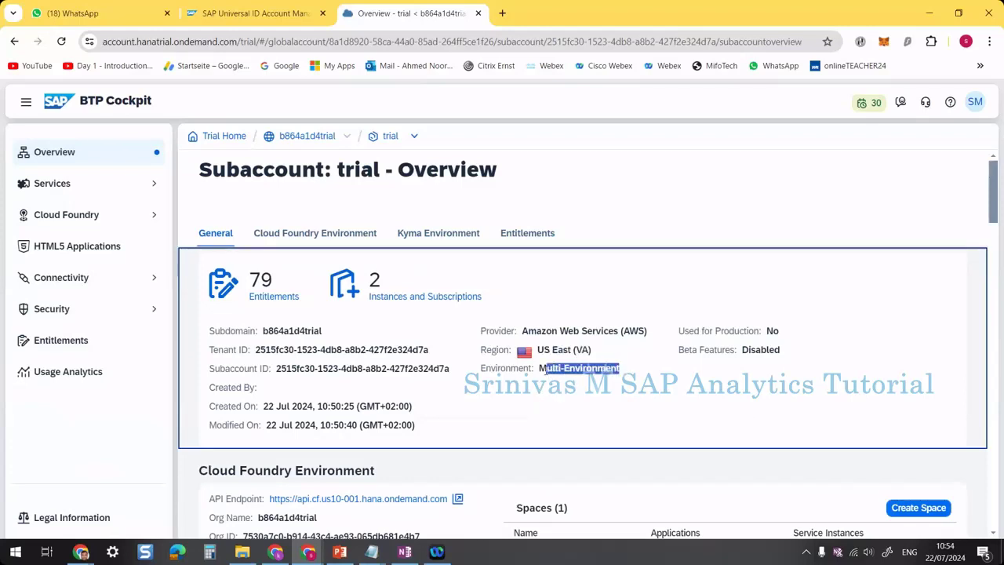
click(547, 369)
scroll(541, 368, down, 1)
scroll(518, 349, up, 1)
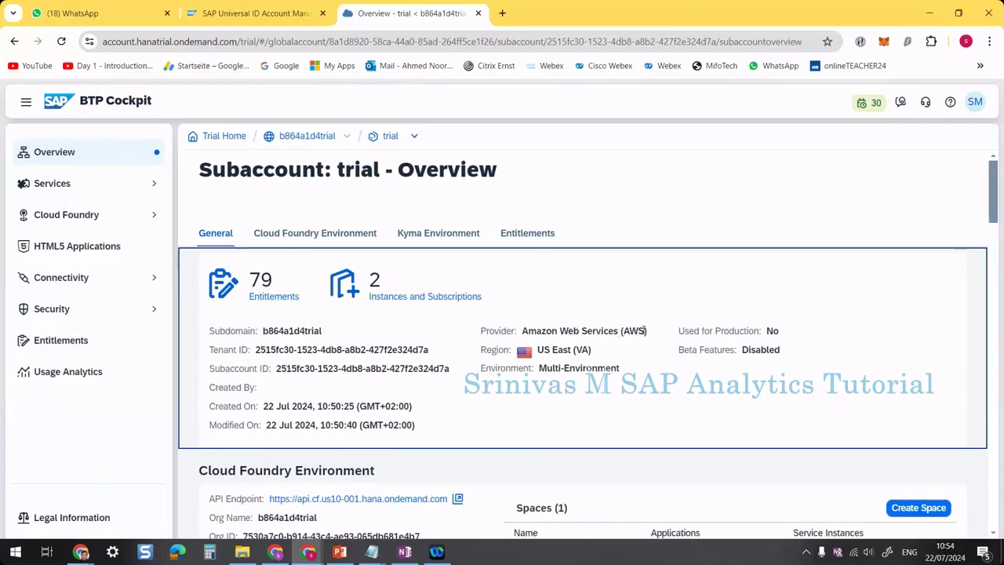
drag(645, 330, 571, 330)
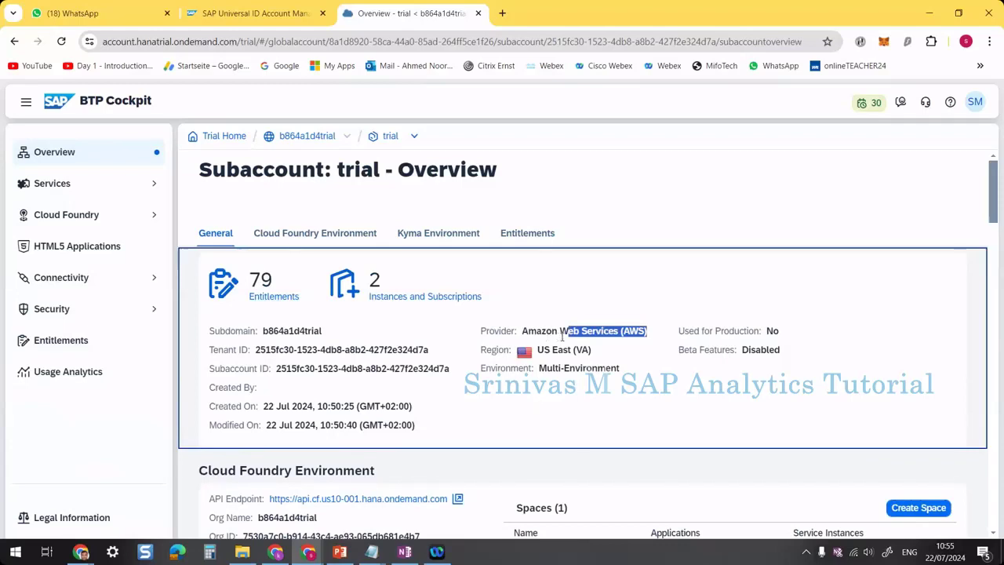
scroll(469, 415, down, 2)
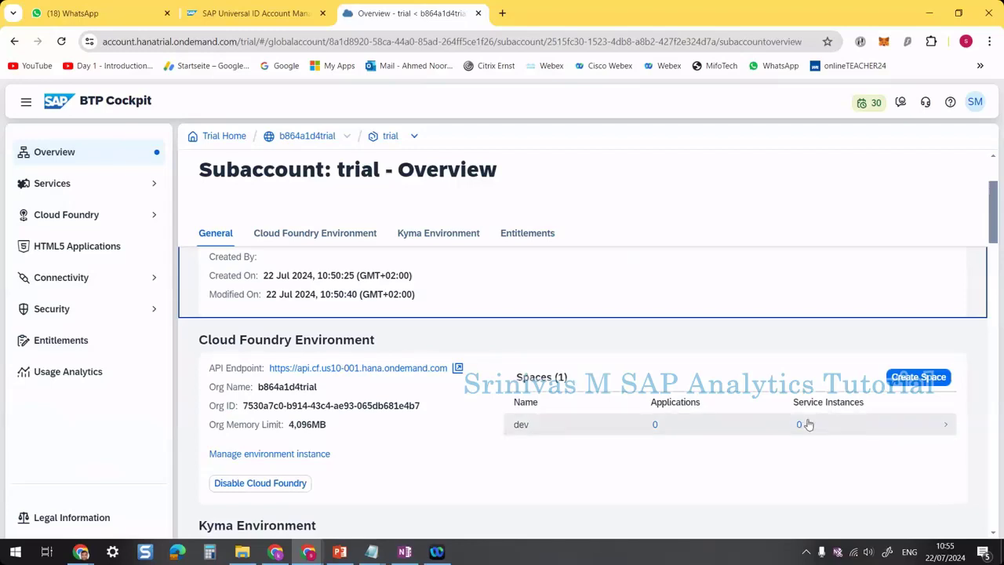
scroll(806, 424, down, 1)
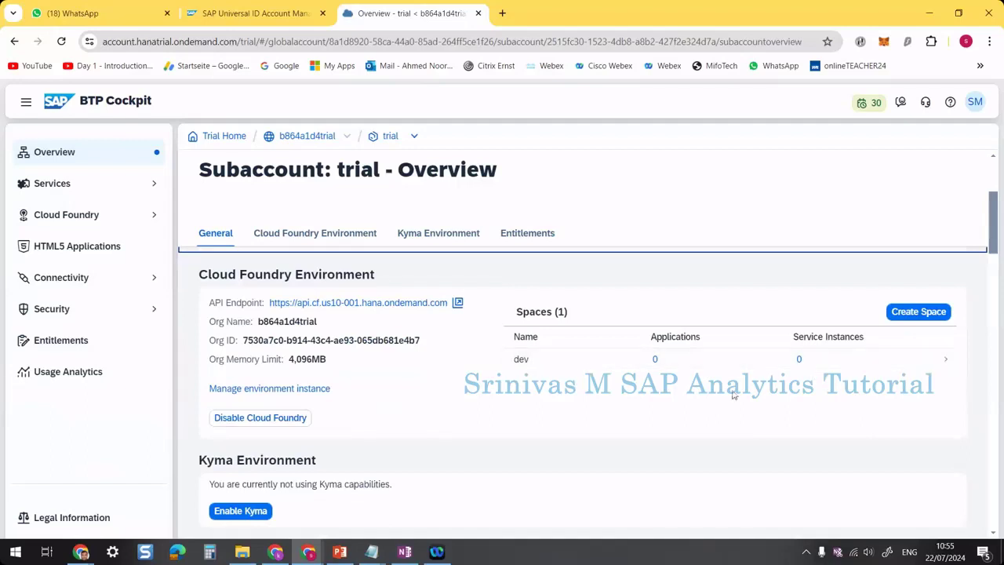
scroll(440, 389, down, 4)
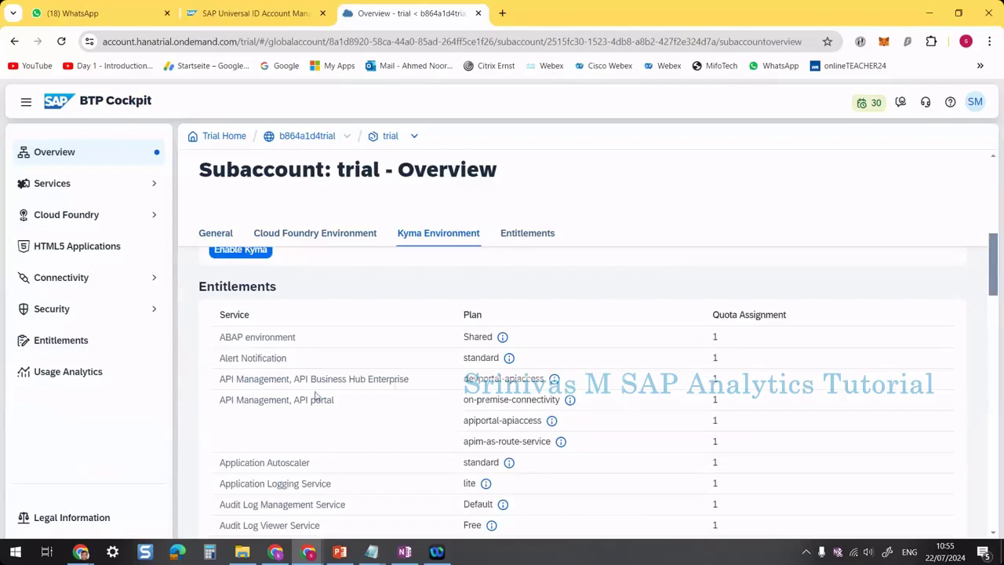
Step: Scroll through the entitlement quotas table and close the plan details and availability popup
scroll(751, 432, up, 1)
scroll(756, 455, down, 4)
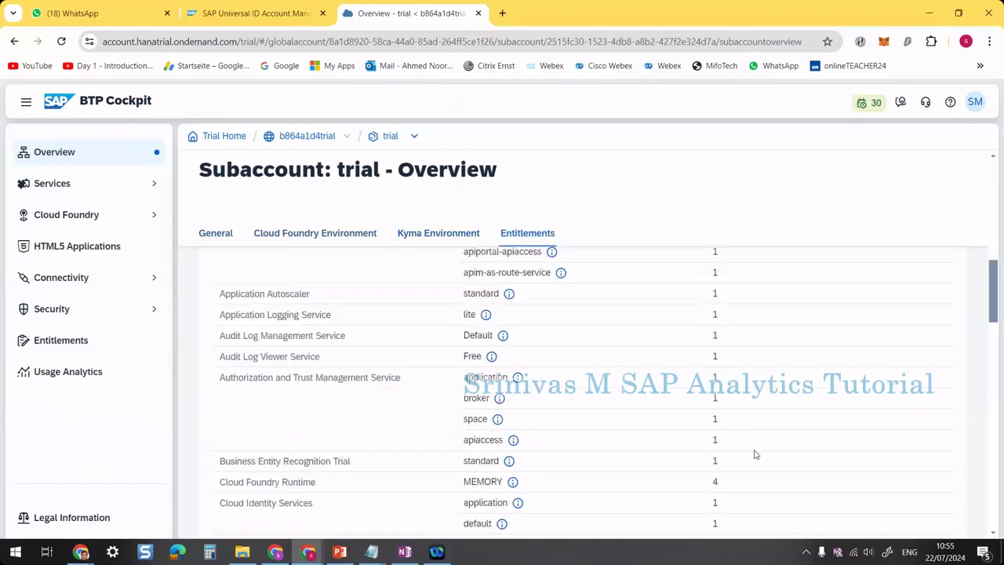
scroll(704, 331, up, 3)
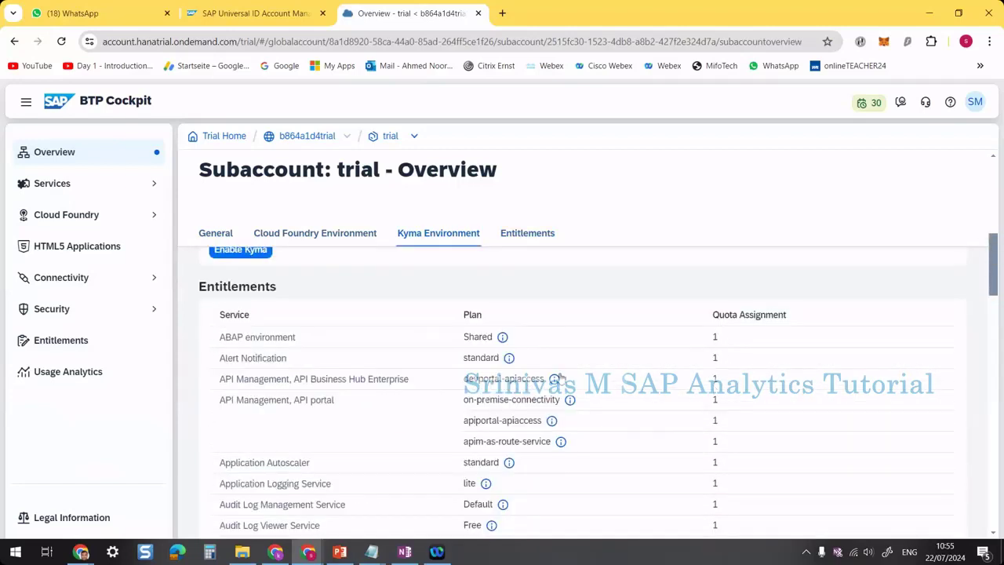
scroll(289, 393, down, 7)
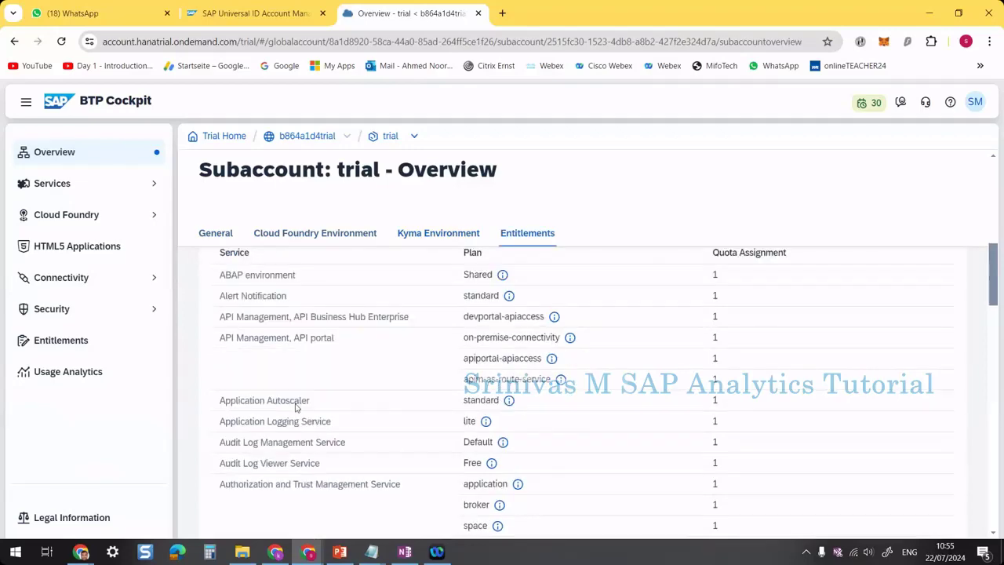
scroll(291, 457, down, 1)
scroll(293, 456, down, 2)
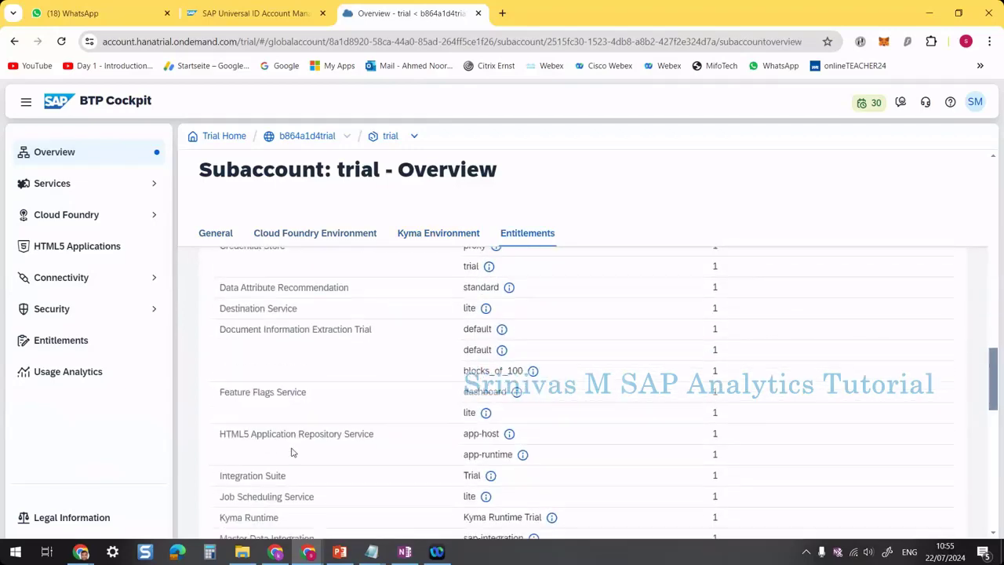
scroll(298, 422, down, 4)
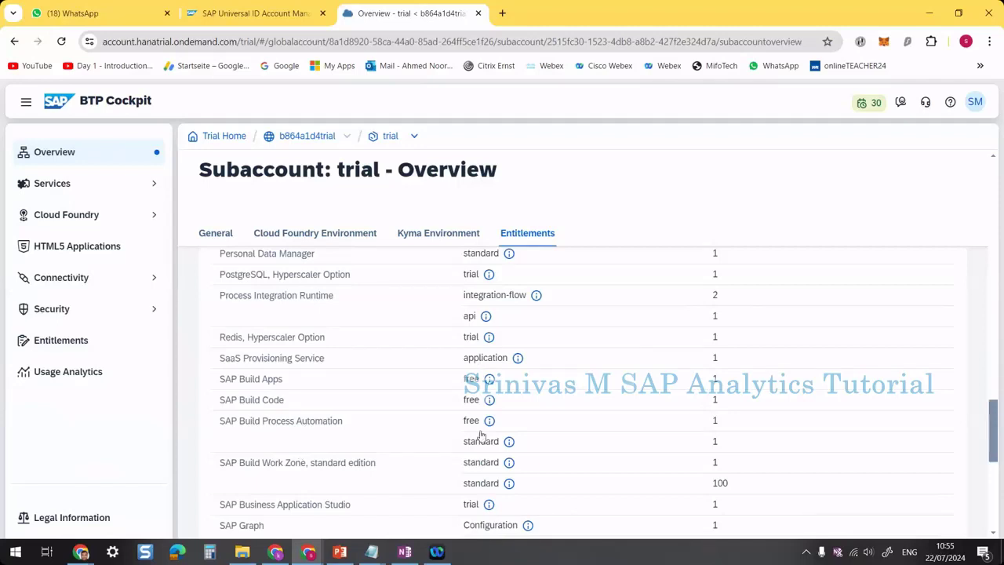
scroll(267, 452, down, 1)
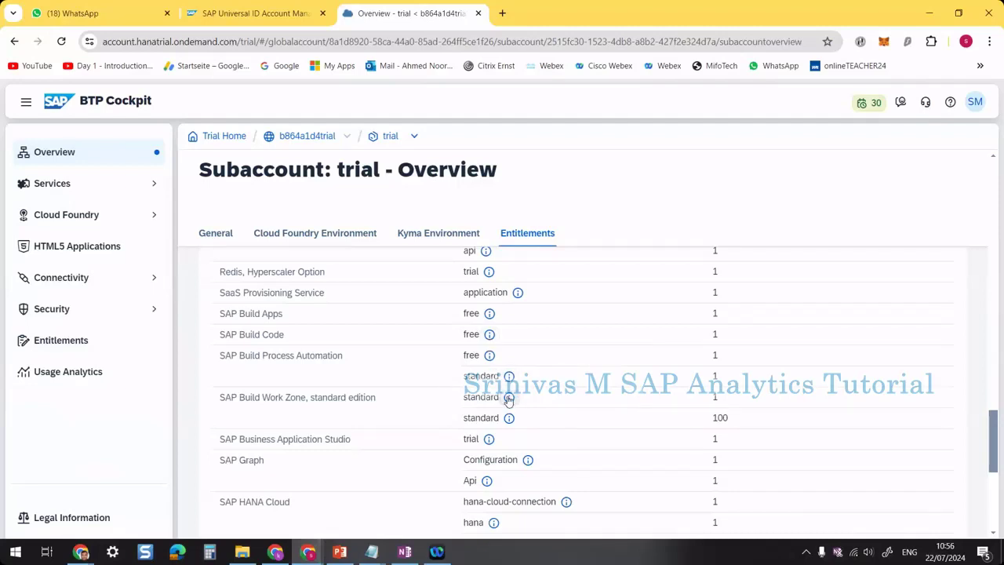
mouse_move(509, 397)
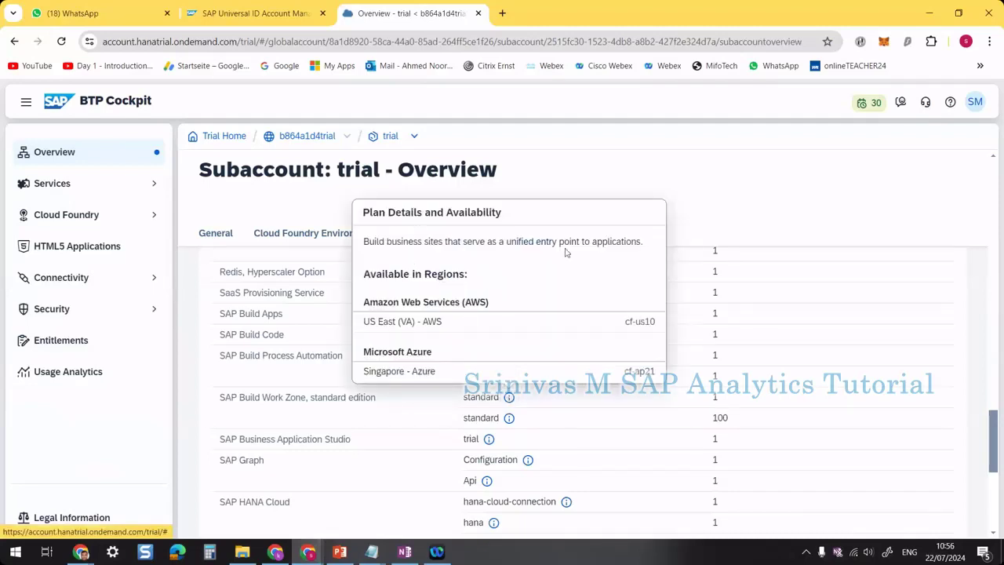
click(218, 483)
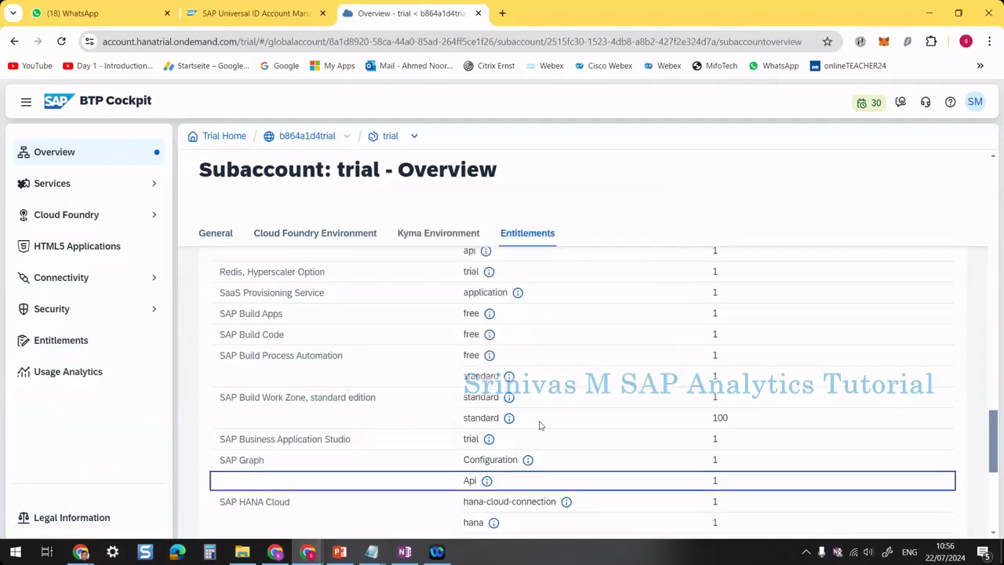
Step: Scroll to the end of the entitlements list, then back up to the subaccount's general details
scroll(607, 389, down, 1)
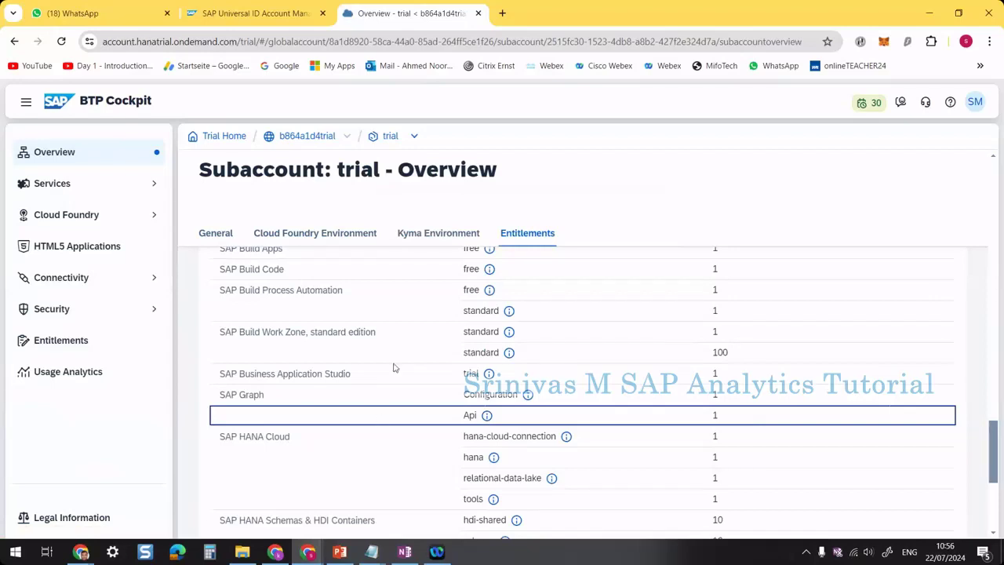
scroll(424, 439, down, 1)
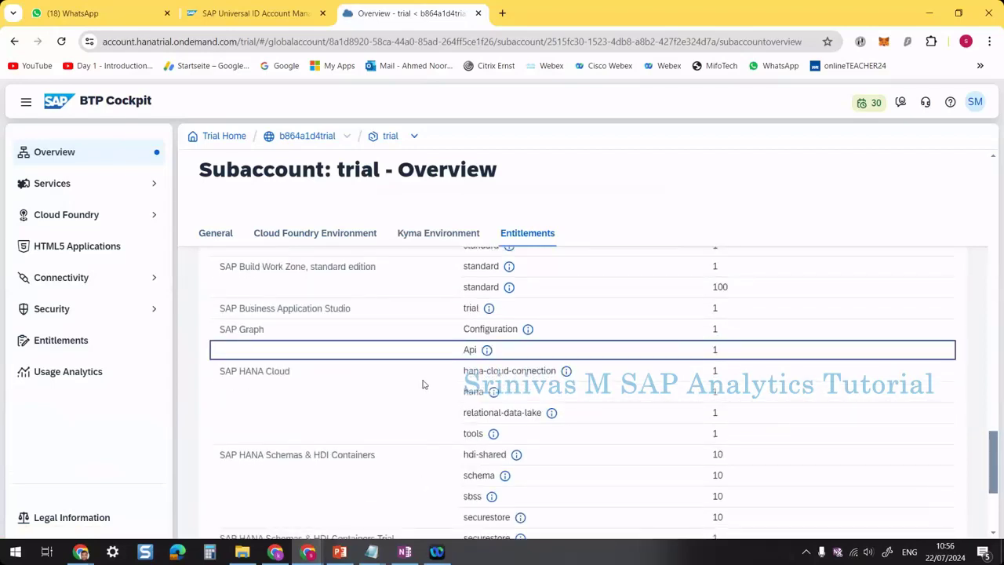
scroll(430, 434, down, 3)
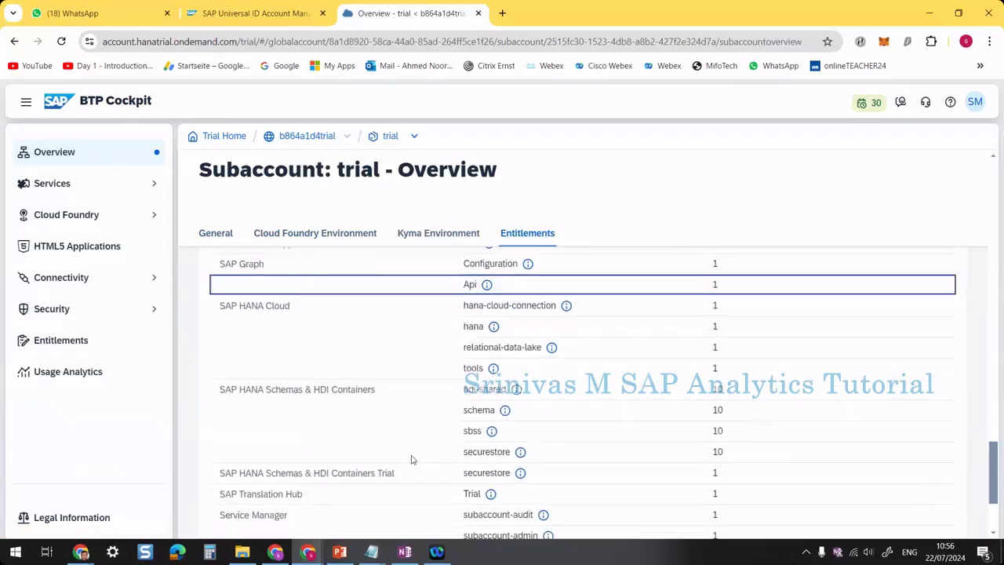
scroll(429, 395, up, 6)
scroll(408, 345, up, 15)
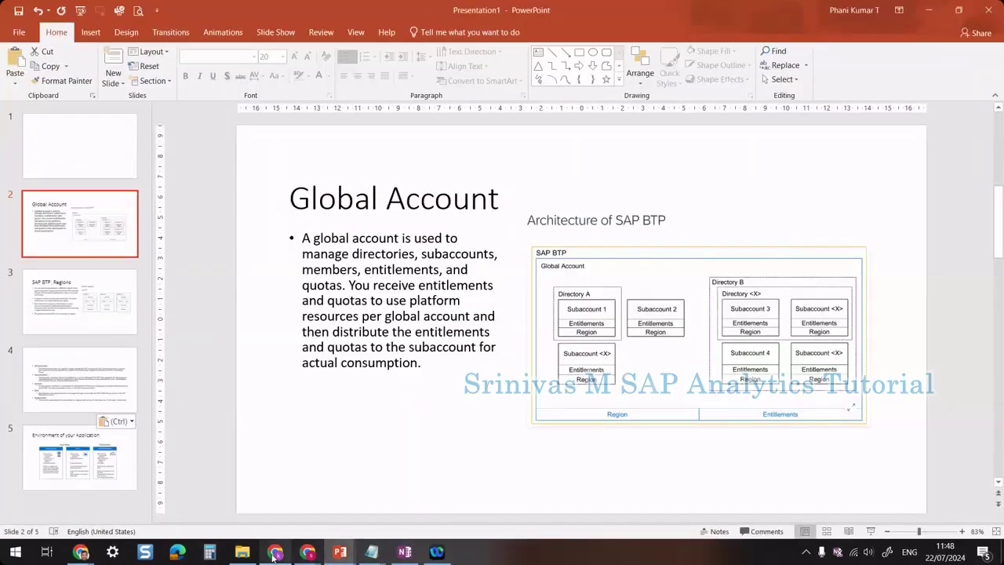
Step: Point out the Global Account slide's directories-and-subaccounts text and architecture diagram, then return to BTP Cockpit
mouse_move(273, 555)
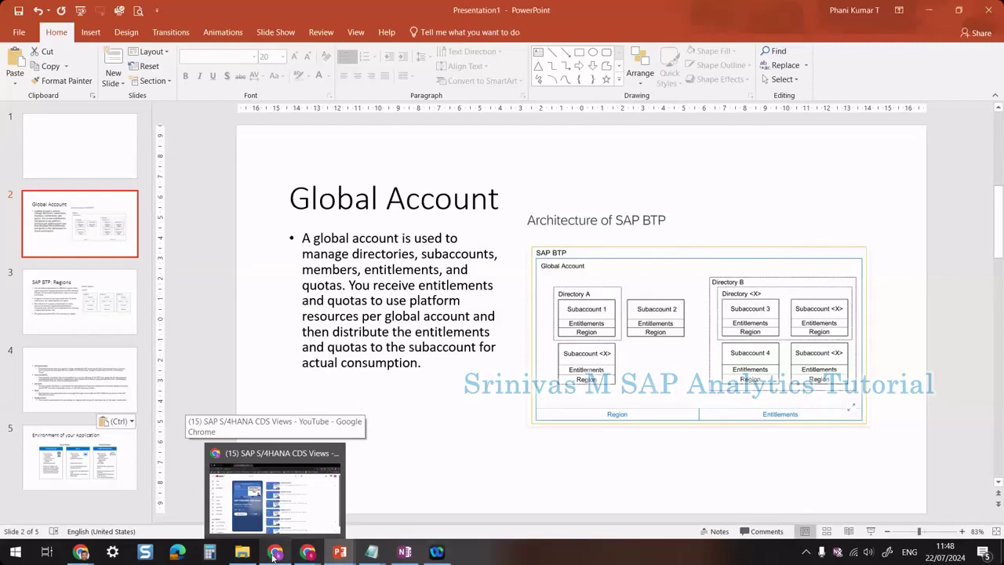
click(419, 368)
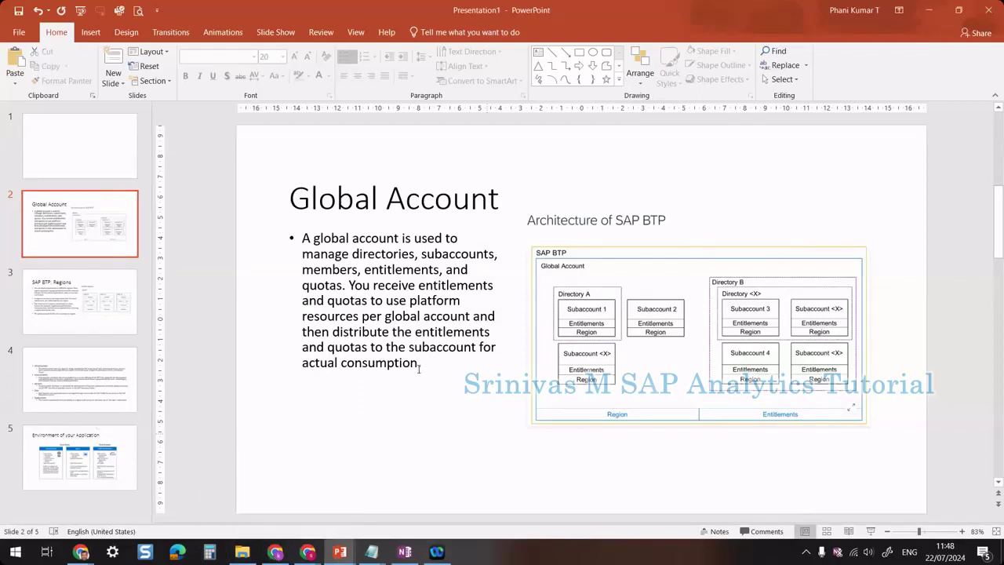
click(588, 338)
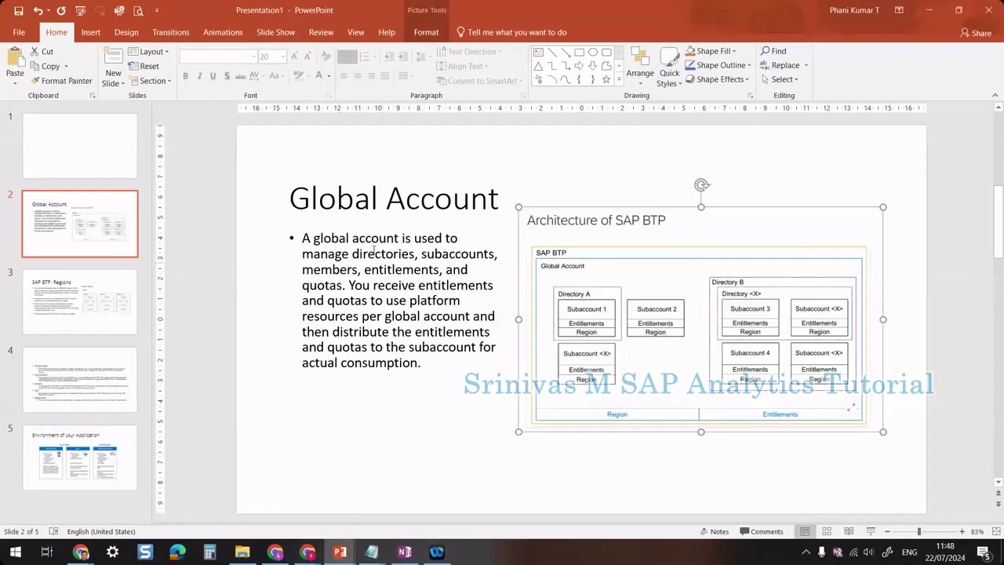
drag(330, 253, 389, 285)
click(581, 272)
click(307, 552)
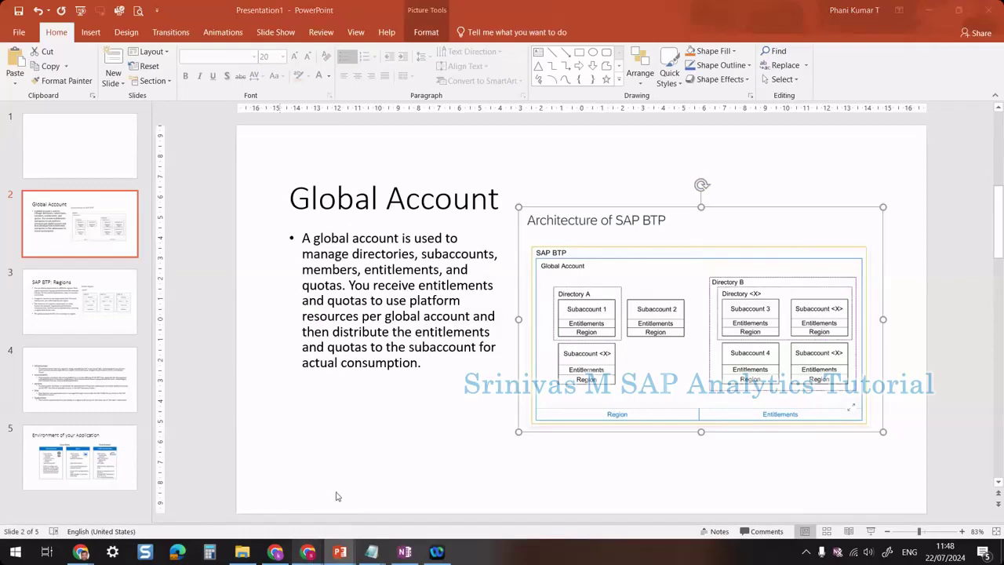
click(235, 490)
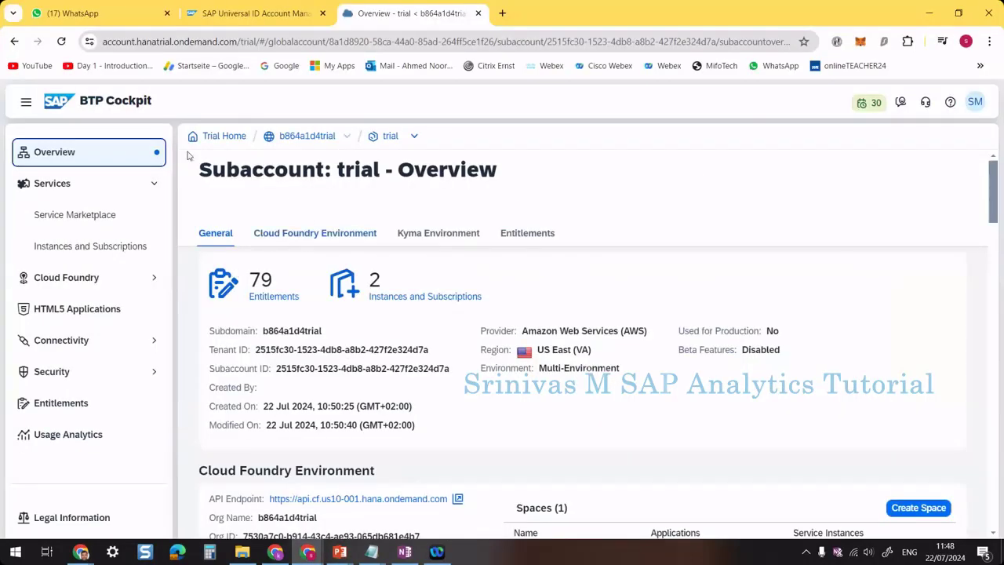
Step: Go from Trial Home into the trial subaccount, then back up to the b864a1d4trial global account's Account Explorer
click(224, 136)
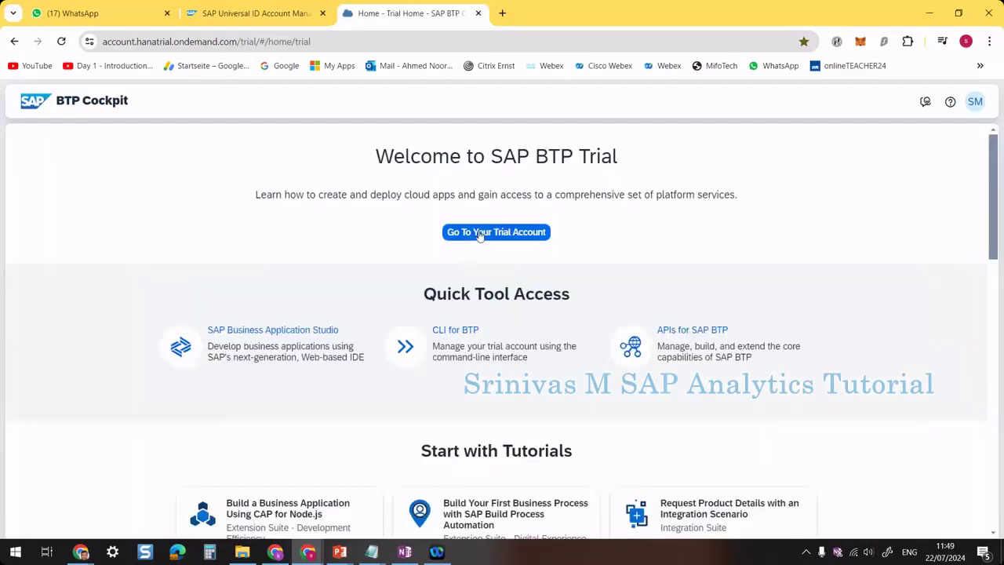
click(479, 234)
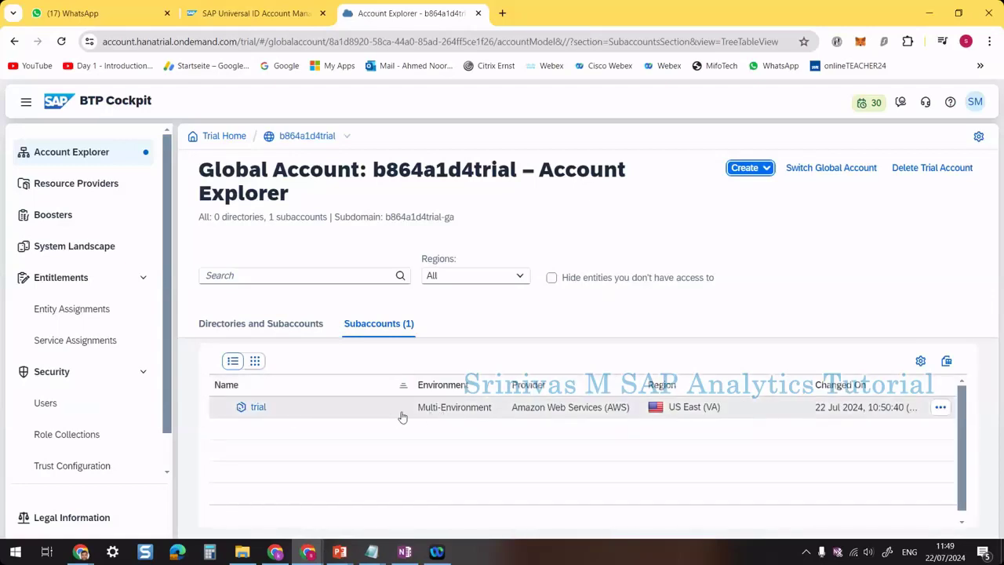
click(291, 326)
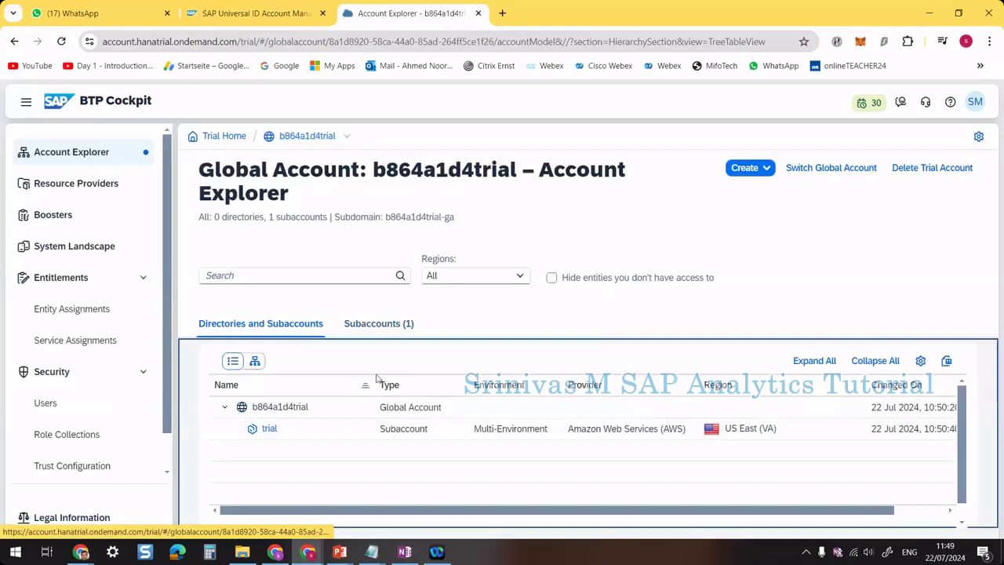
click(267, 431)
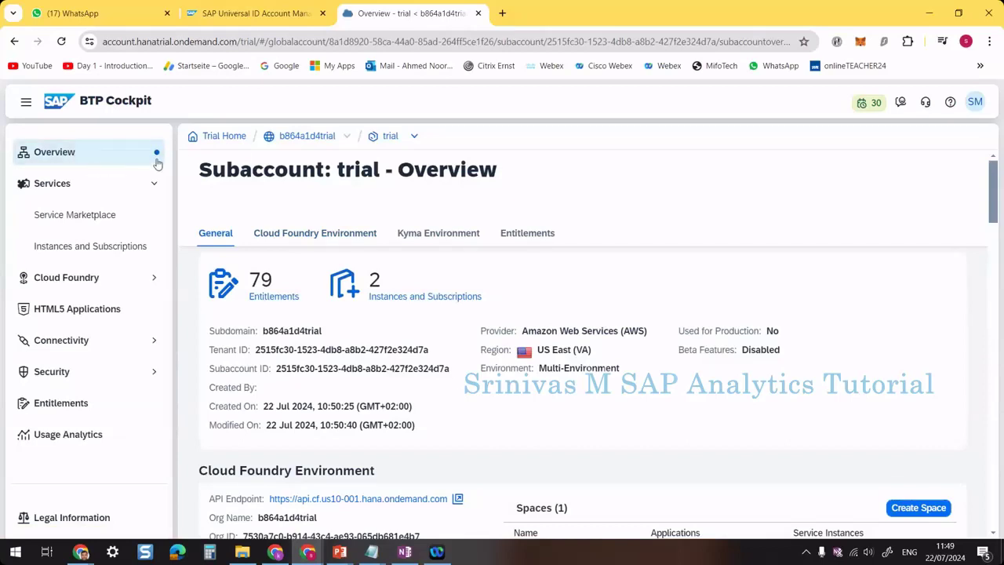
click(293, 138)
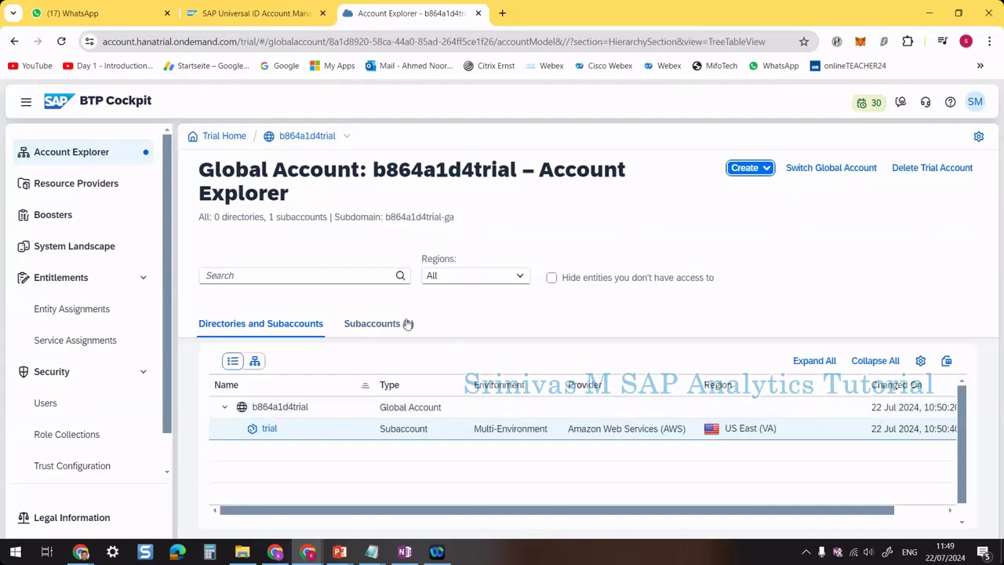
key(alt+Tab)
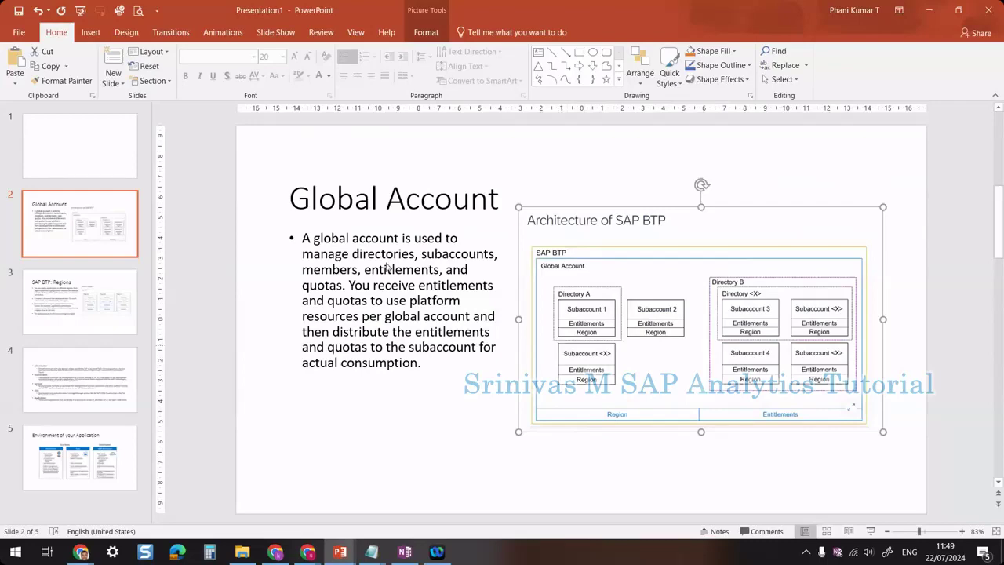
key(alt+Tab)
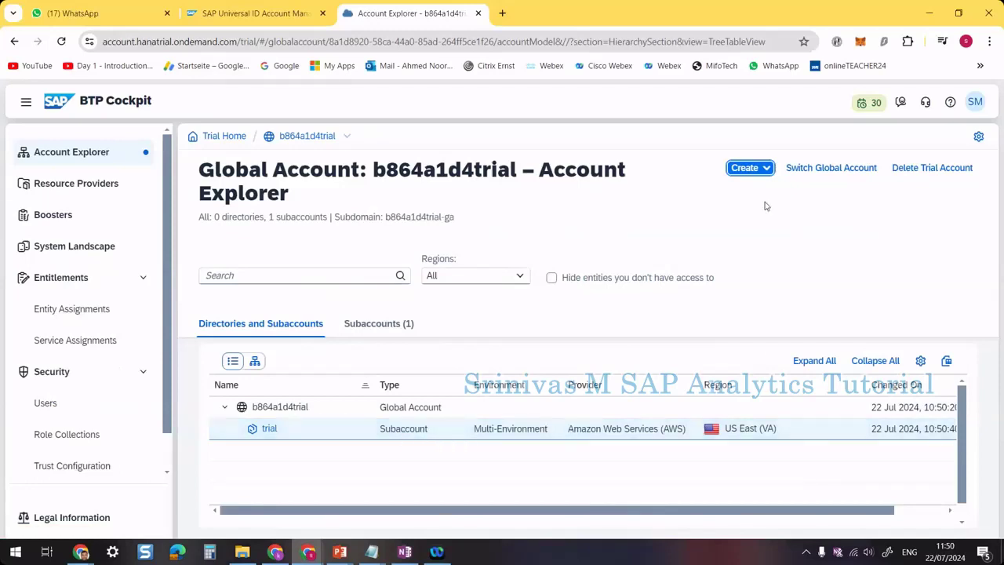
Step: Preview the Create Subaccount form's region list, cancel it, and switch back to Presentation1 in PowerPoint
click(750, 168)
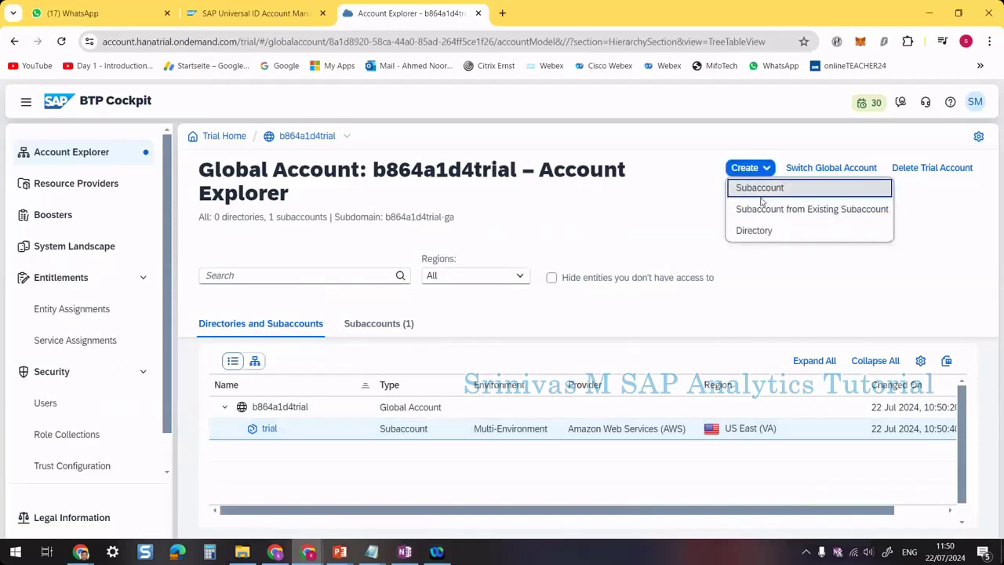
click(760, 188)
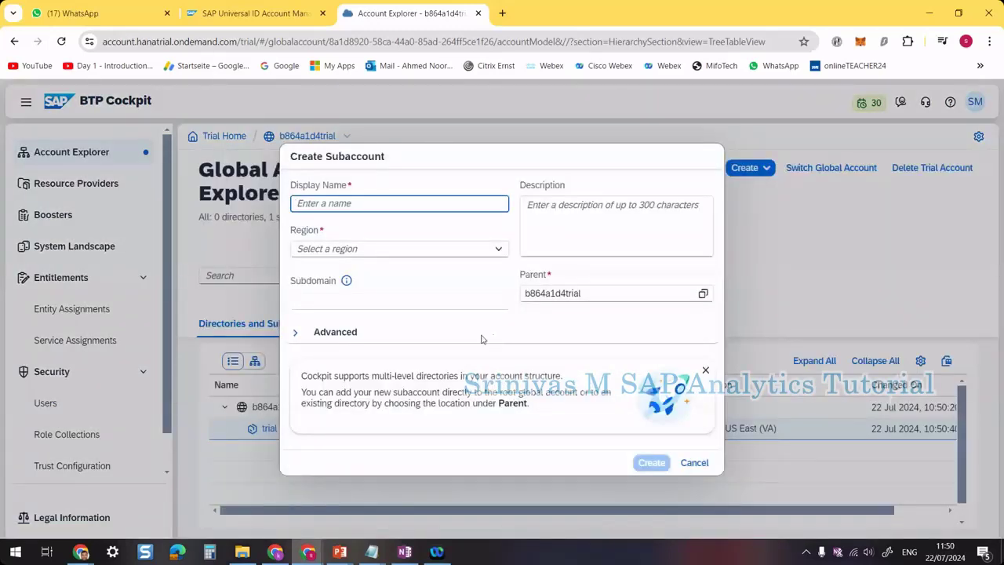
click(498, 248)
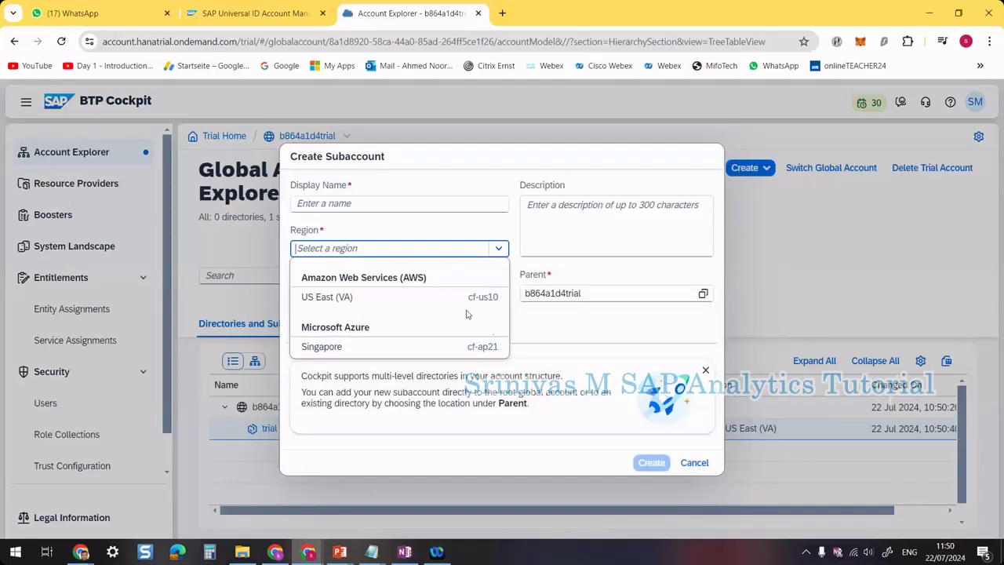
click(632, 334)
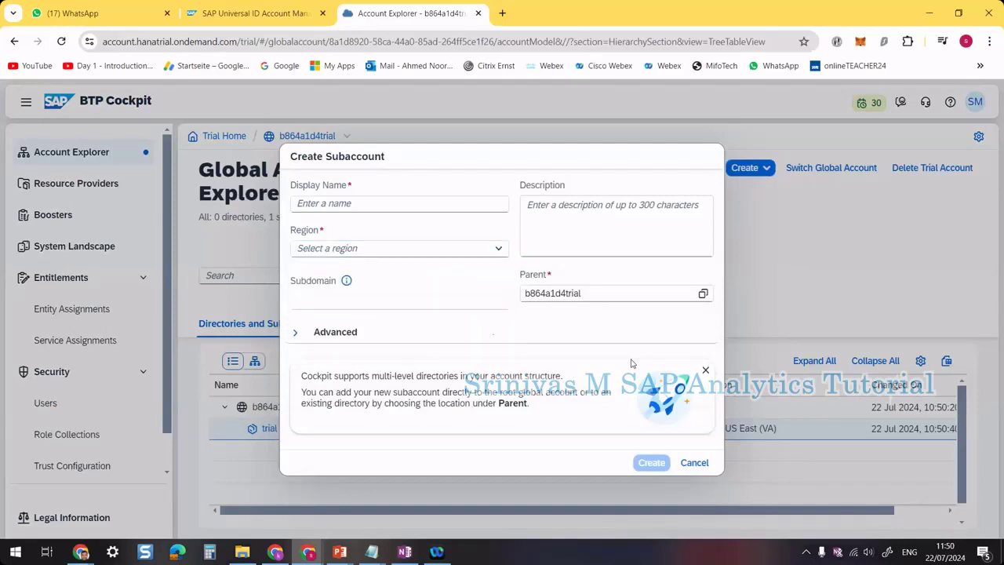
click(695, 463)
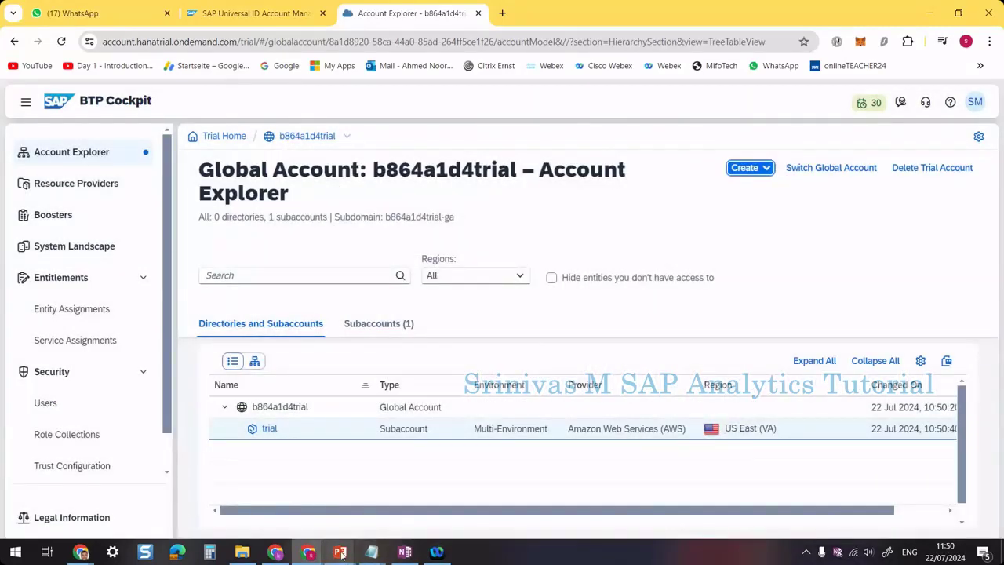
mouse_move(341, 554)
click(491, 499)
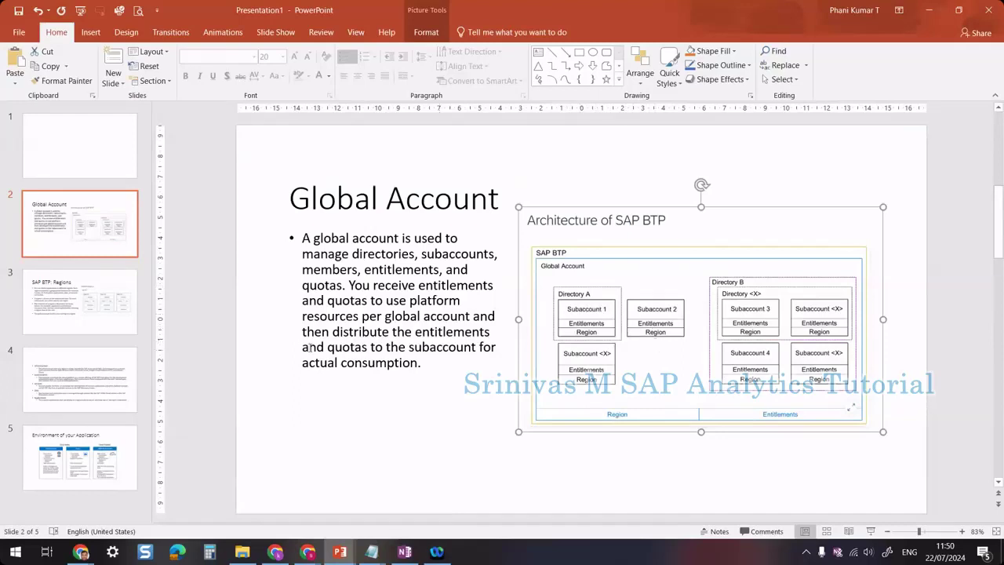
Step: Show slide 3, 'SAP BTP: Regions', with its Region EU, Region US and Region <X> diagram
click(98, 305)
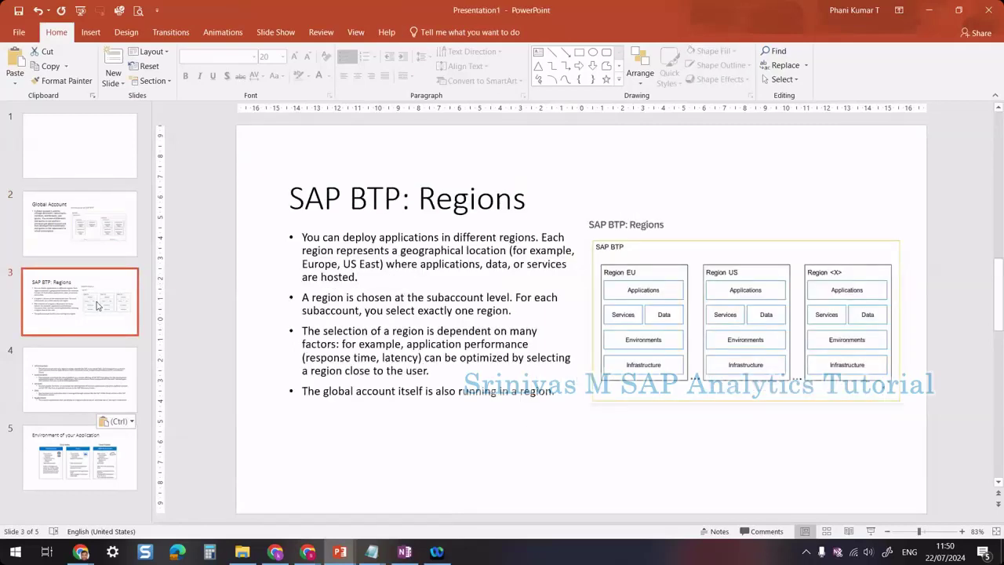